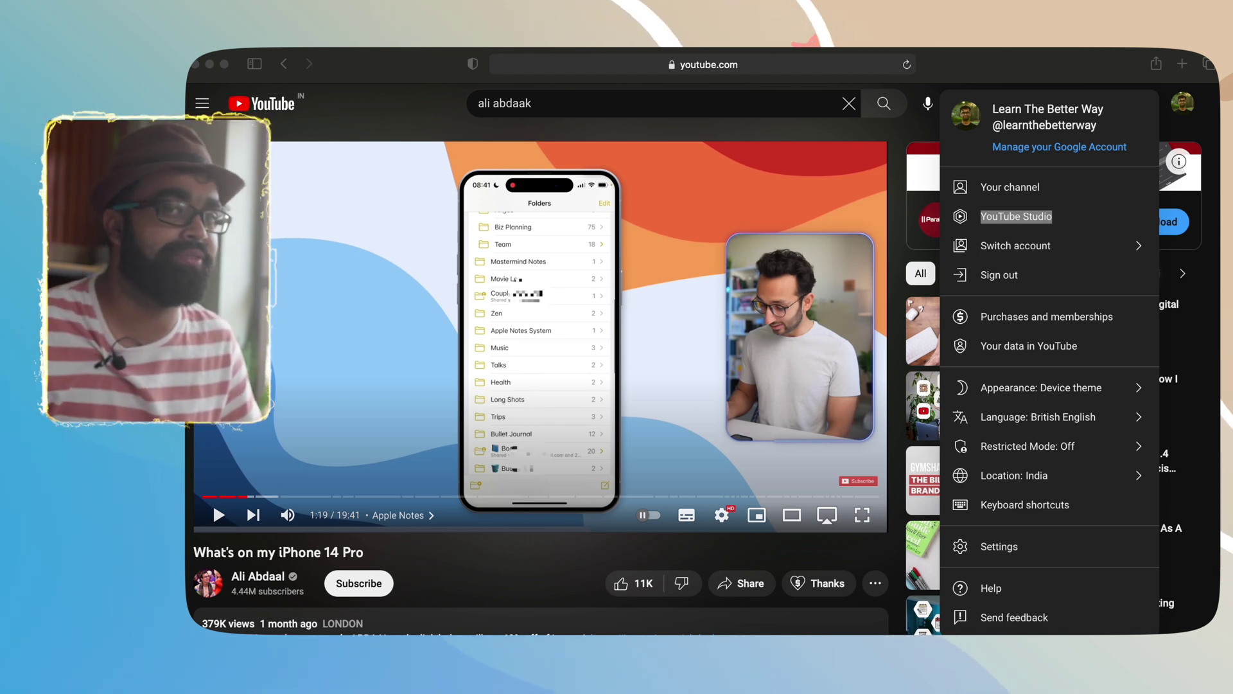
# Switch from Safari to the '29th June PS' project in Final Cut Pro
pyautogui.click(619, 632)
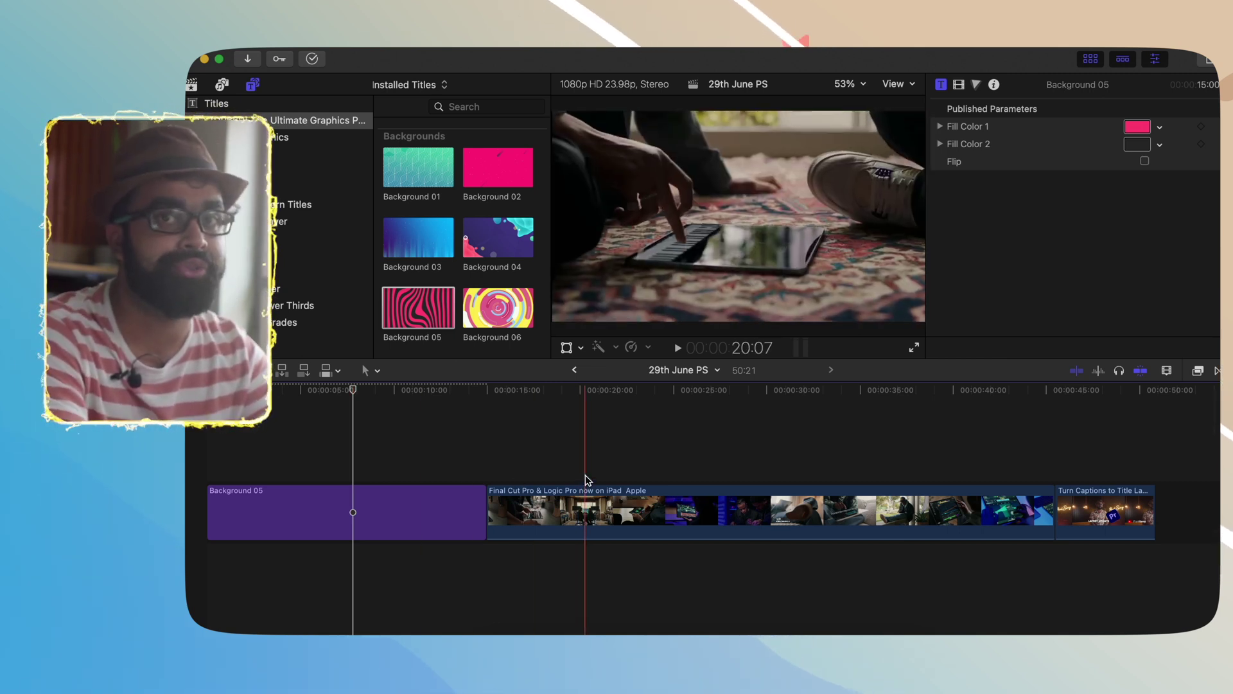
# Park the playhead at 20:07 in the iPad clip, then go back to the YouTube video in Safari
pyautogui.click(585, 476)
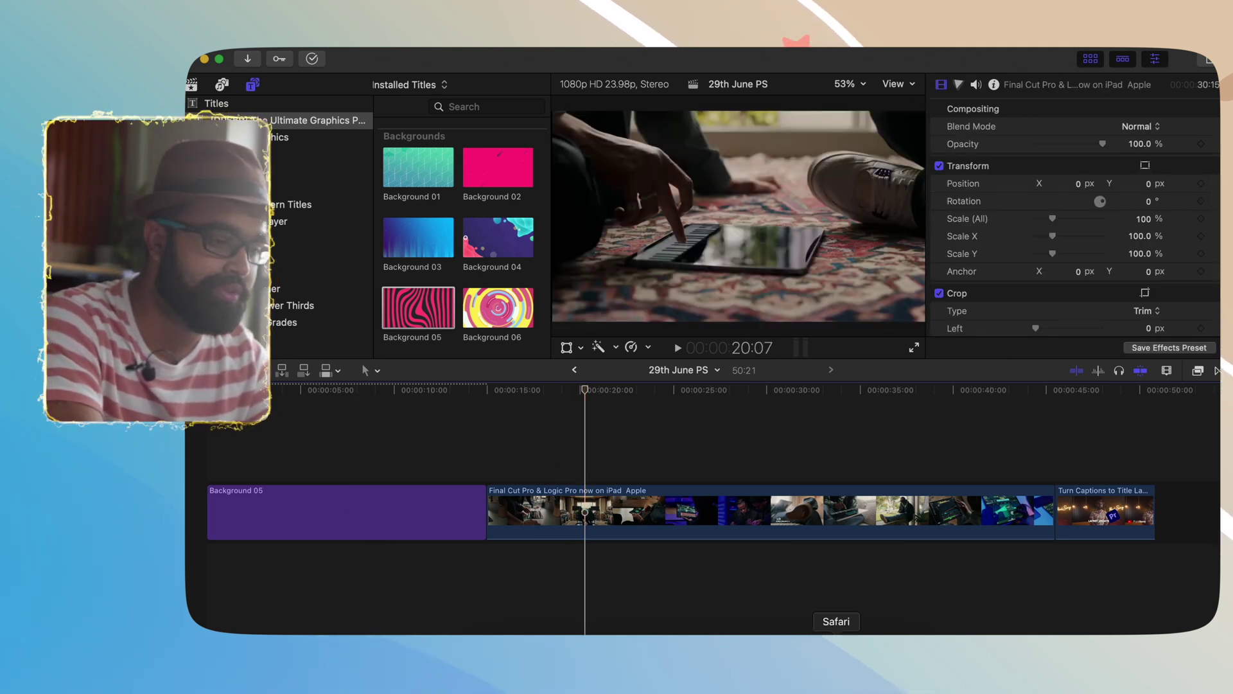
pyautogui.click(836, 645)
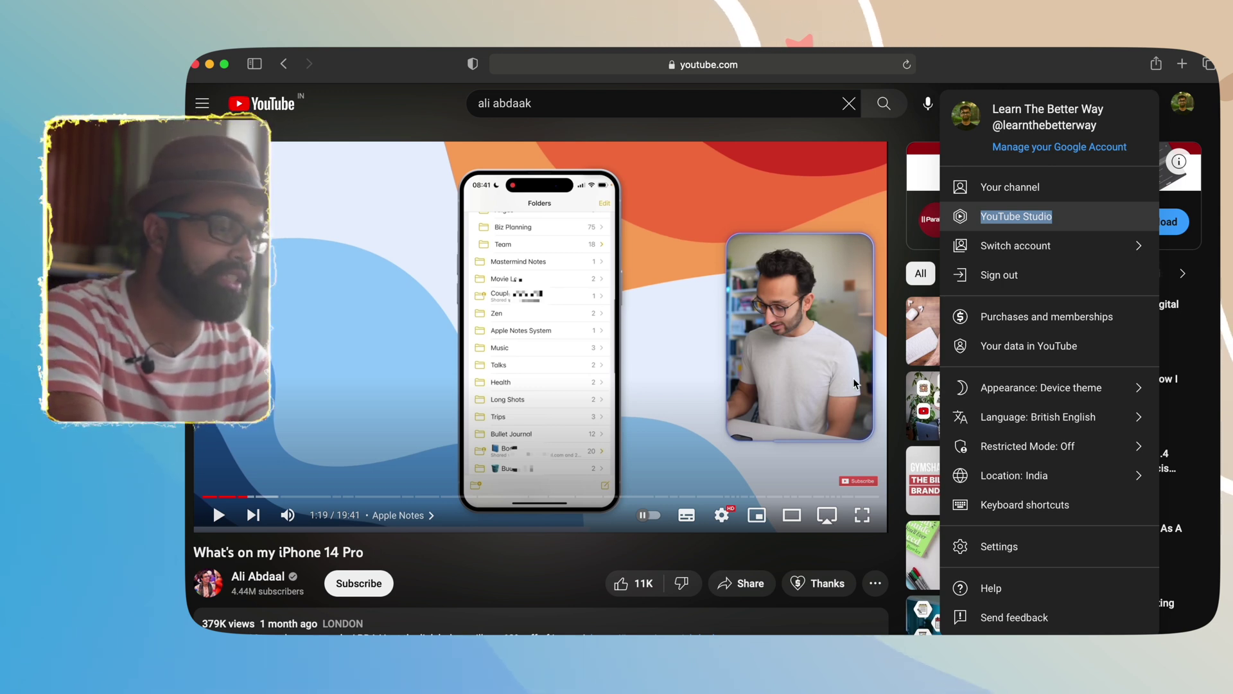
# Bring Final Cut Pro back to the front with the Background 05 clip in the viewer
pyautogui.click(648, 633)
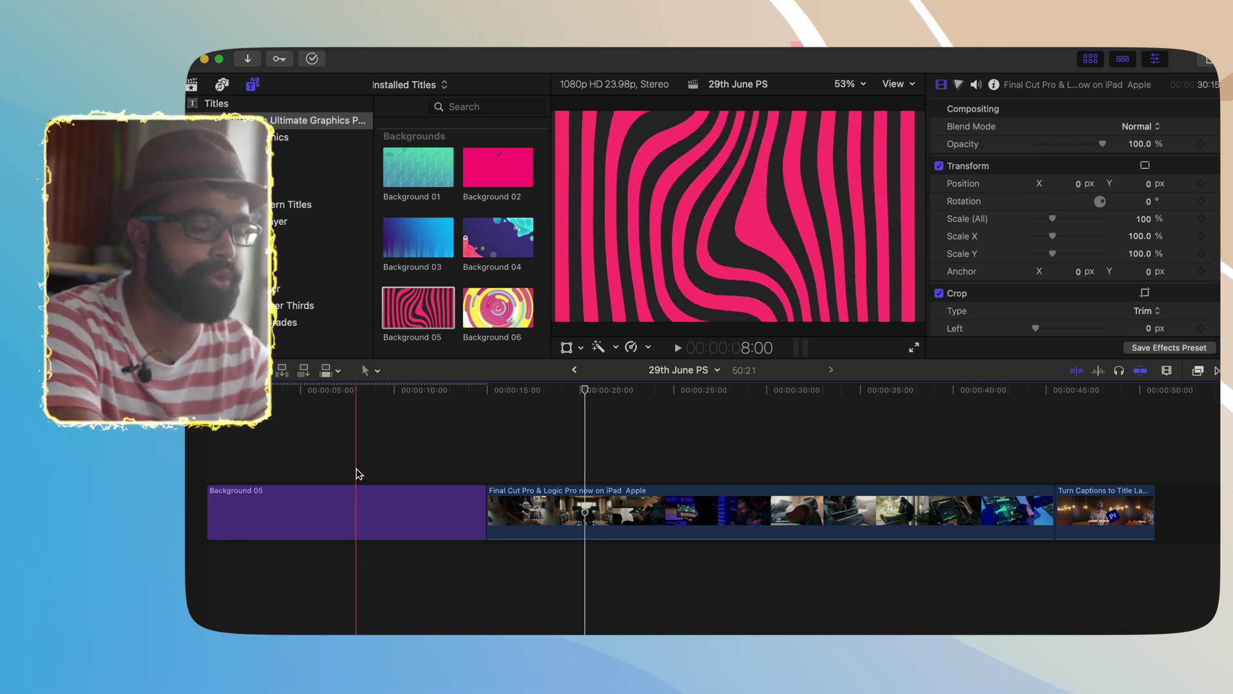
# Place the iPad clip above Background 05 at the start and trim its end shorter
pyautogui.click(598, 520)
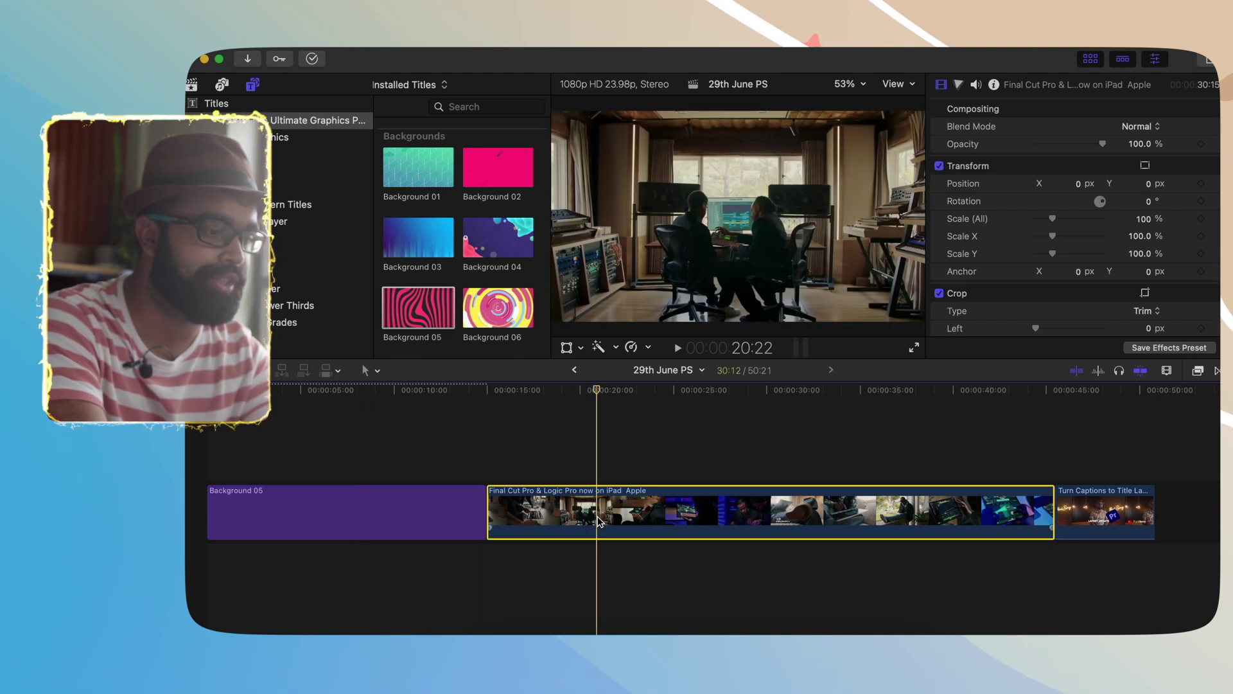
pyautogui.moveTo(598, 520); pyautogui.dragTo(318, 453)
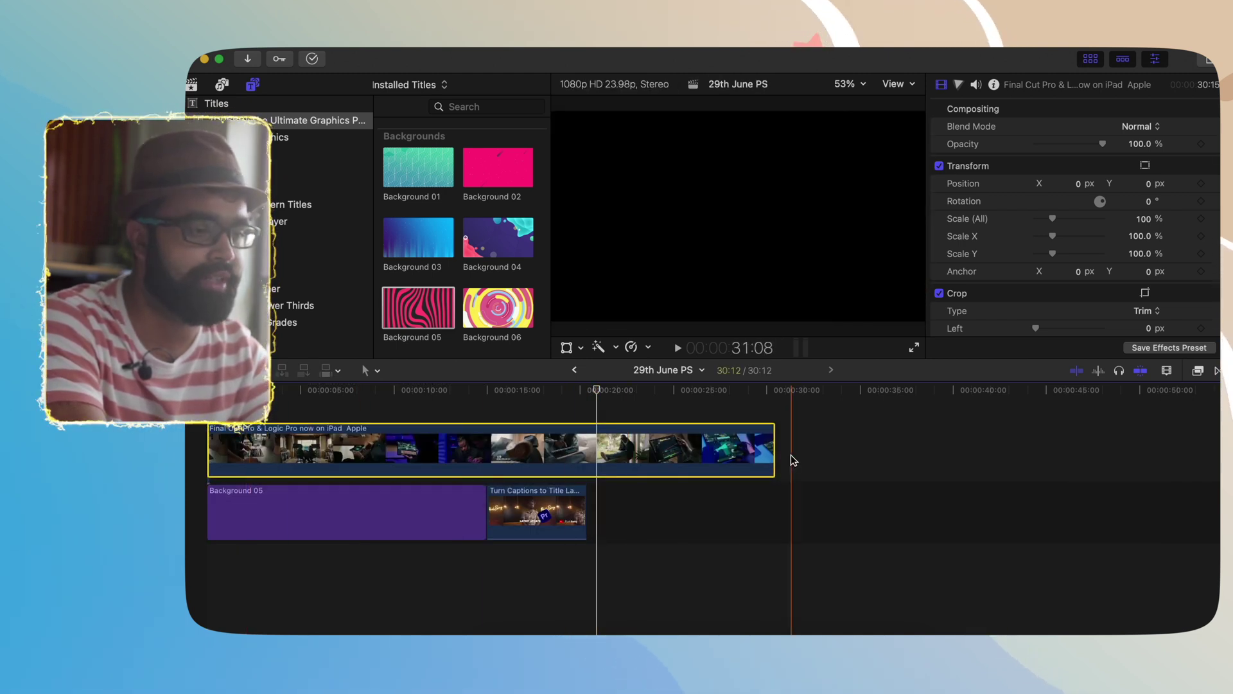
pyautogui.moveTo(774, 453); pyautogui.dragTo(485, 444)
pyautogui.click(375, 416)
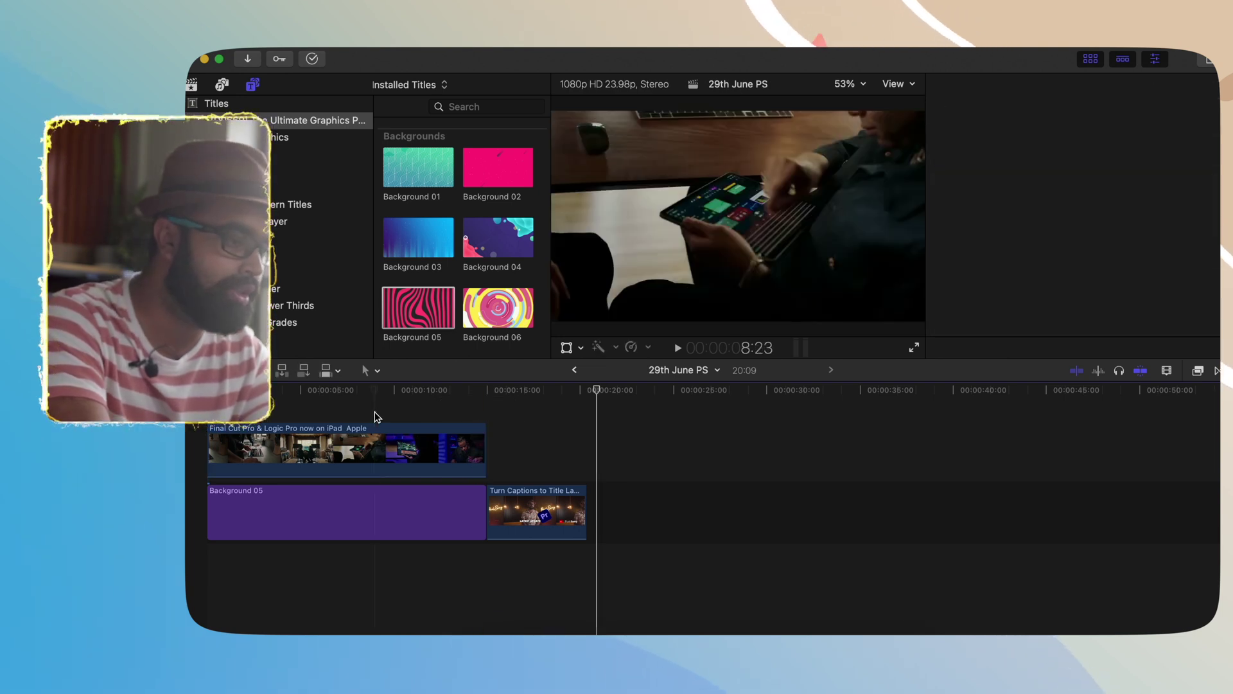
# Scale the iPad clip to about 68% and reposition it over the pink background
pyautogui.click(376, 443)
pyautogui.moveTo(1057, 219); pyautogui.dragTo(1047, 218)
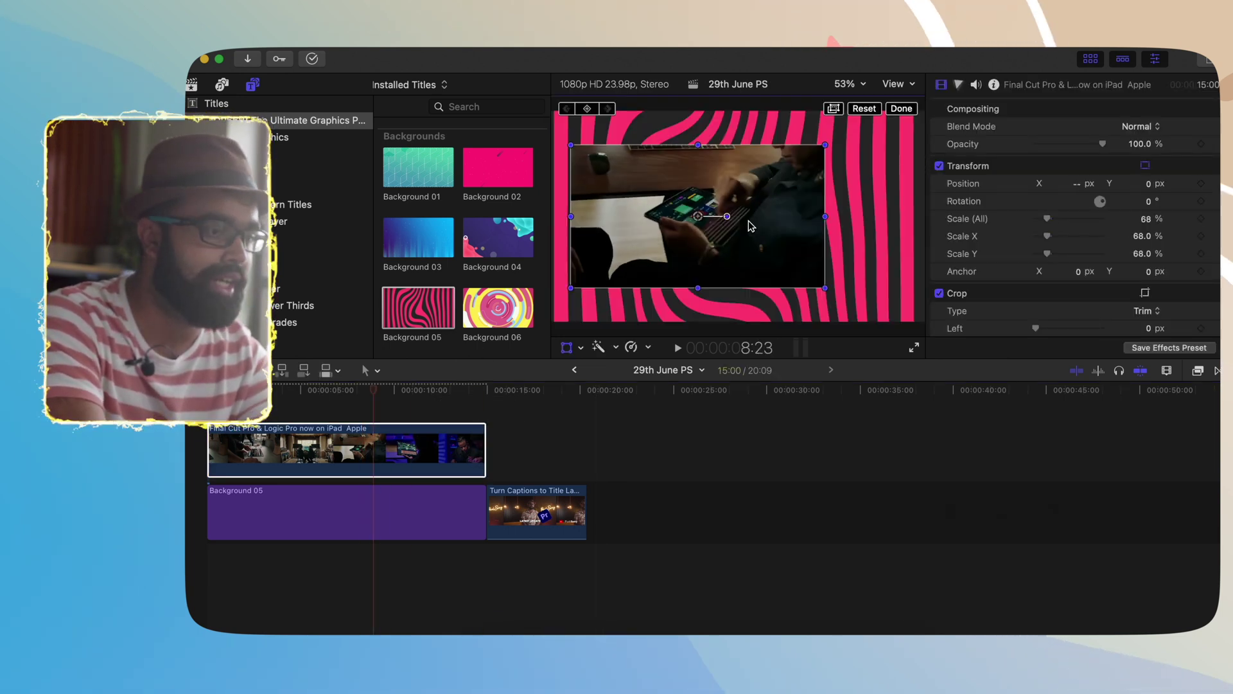
pyautogui.moveTo(750, 226); pyautogui.dragTo(754, 224)
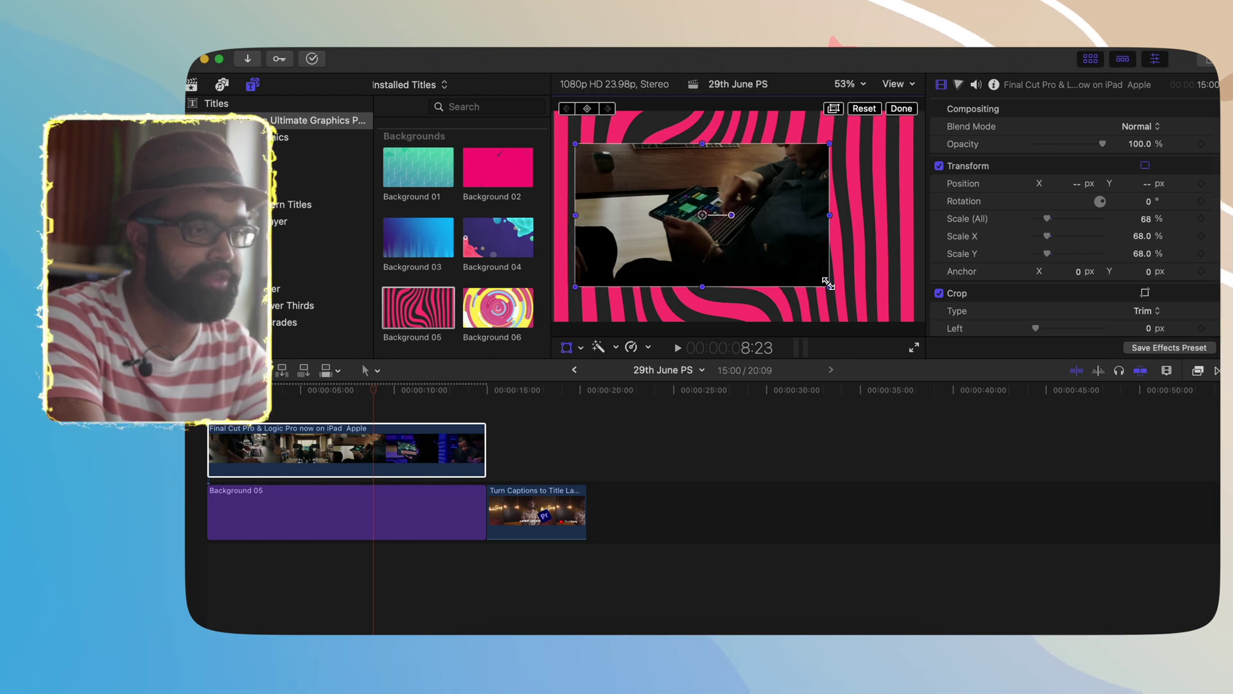
pyautogui.moveTo(827, 287); pyautogui.dragTo(849, 295)
pyautogui.moveTo(803, 255); pyautogui.dragTo(810, 252)
pyautogui.click(1197, 371)
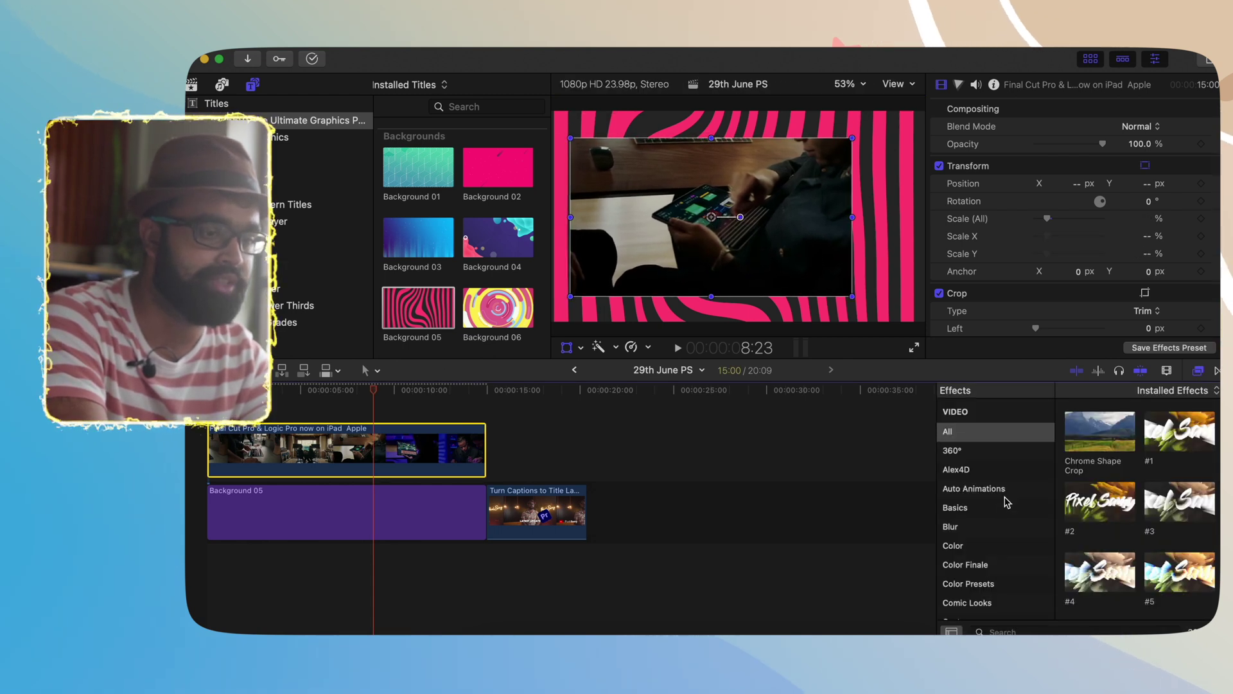
# Apply a Shape Mask with Feather 0 to the iPad clip and resize it to fit
pyautogui.click(1015, 632)
pyautogui.write('shape')
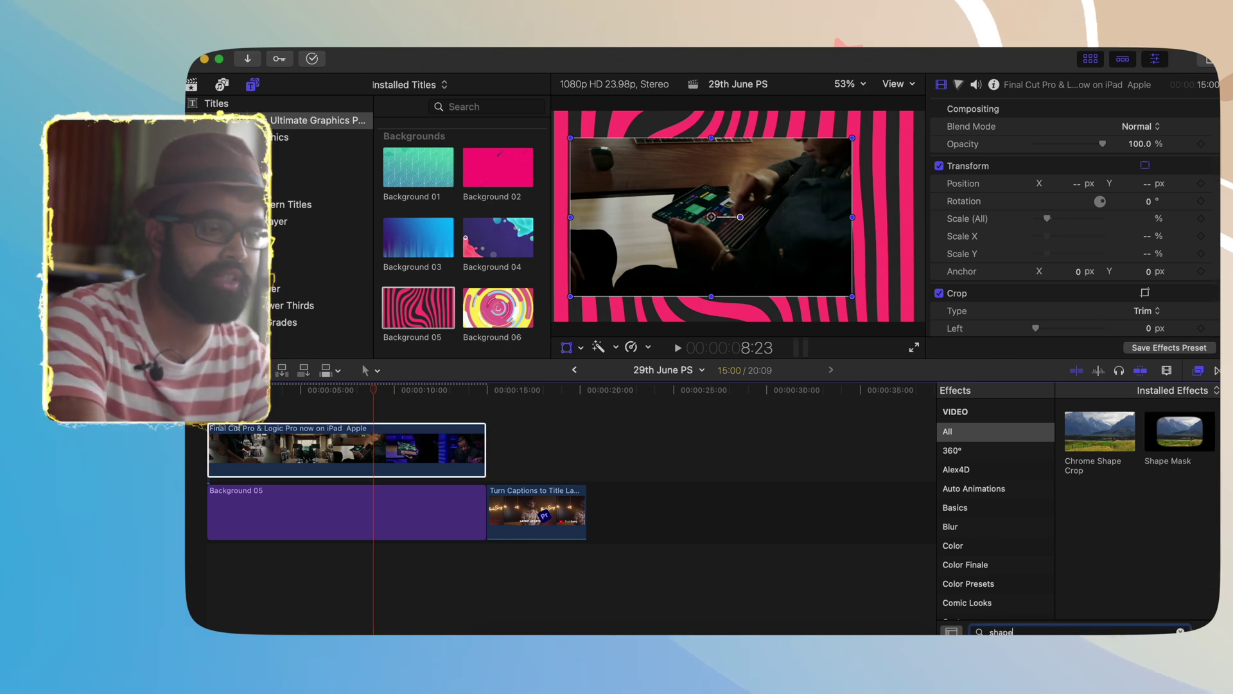
pyautogui.moveTo(1179, 430); pyautogui.dragTo(429, 458)
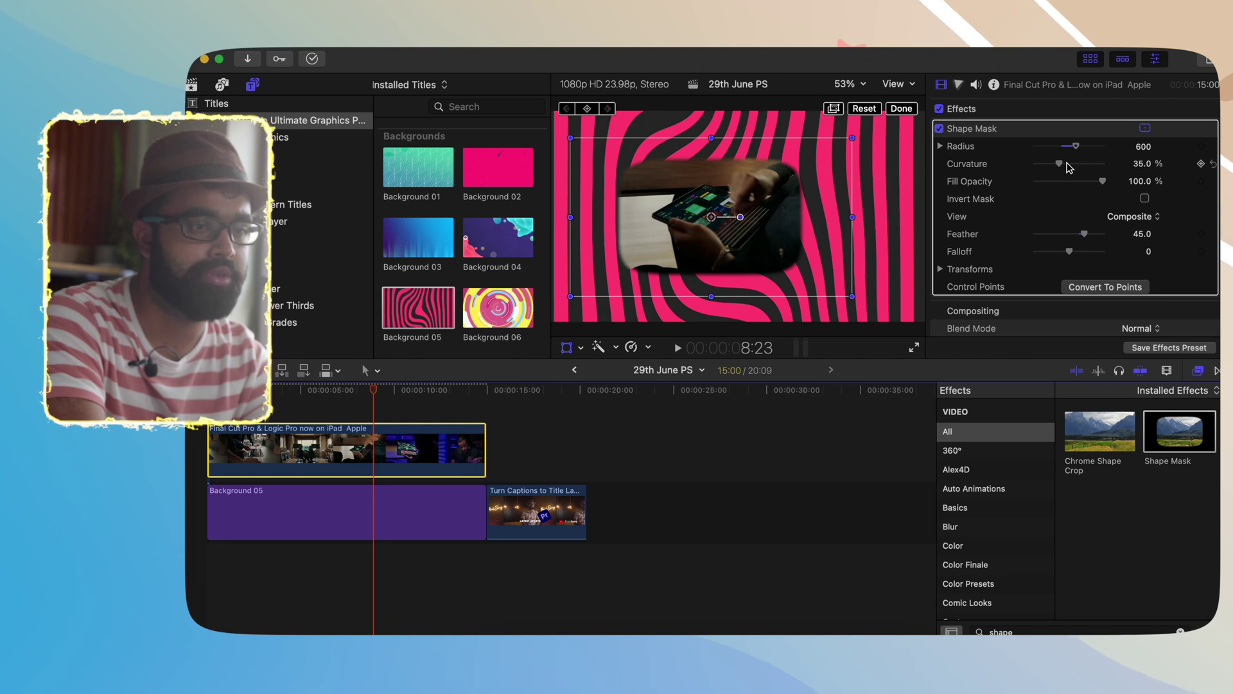
pyautogui.write('0')
pyautogui.press('Return')
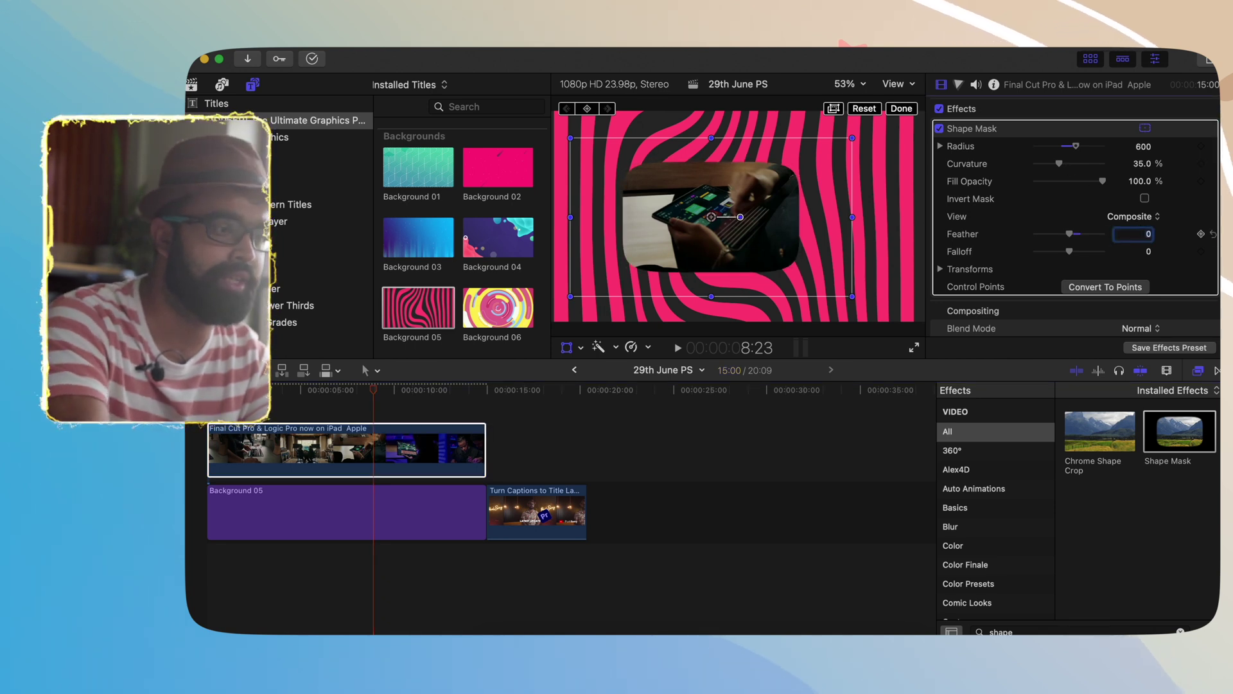
pyautogui.click(899, 109)
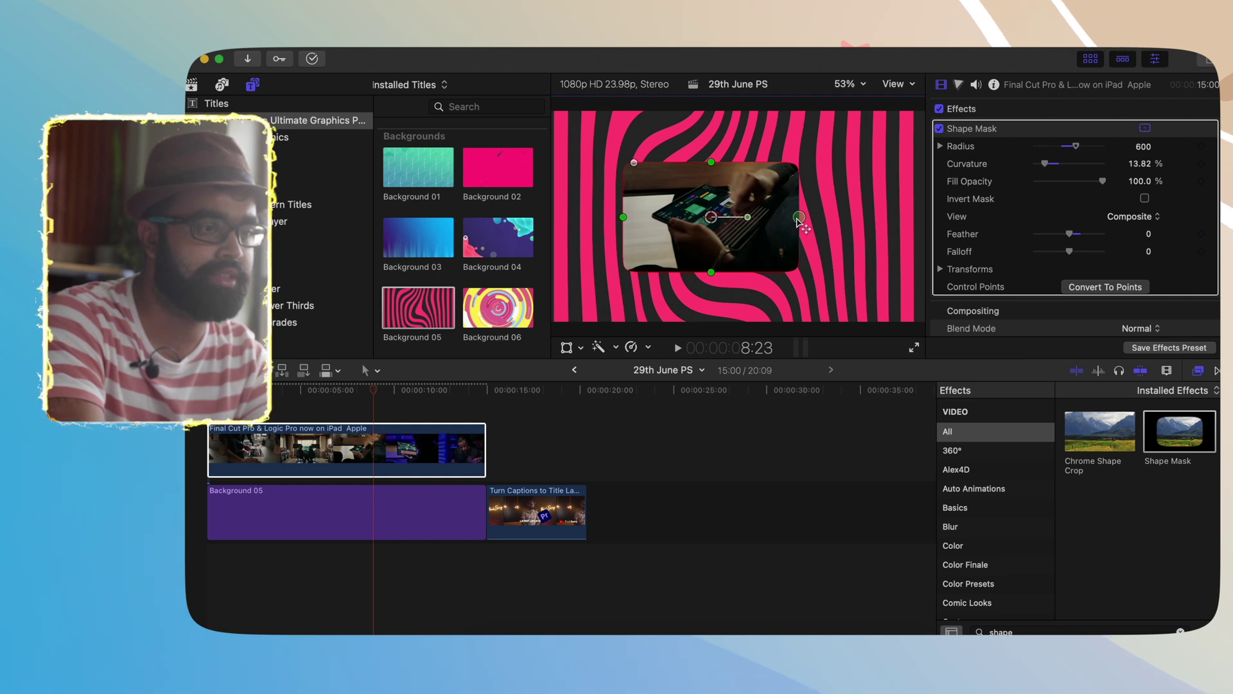
pyautogui.moveTo(798, 220); pyautogui.dragTo(822, 222)
pyautogui.moveTo(711, 164); pyautogui.dragTo(711, 138)
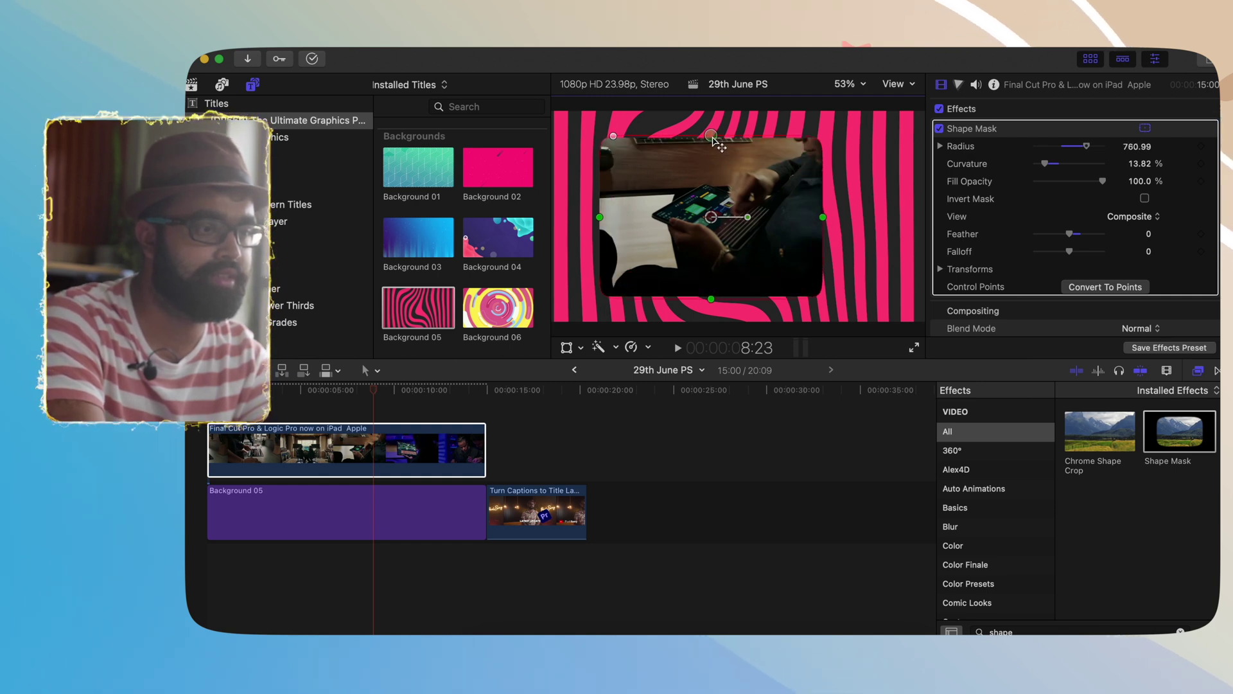
# Lift the captions clip to the top lane, then return to the YouTube video
pyautogui.click(533, 513)
pyautogui.moveTo(533, 514); pyautogui.dragTo(247, 448)
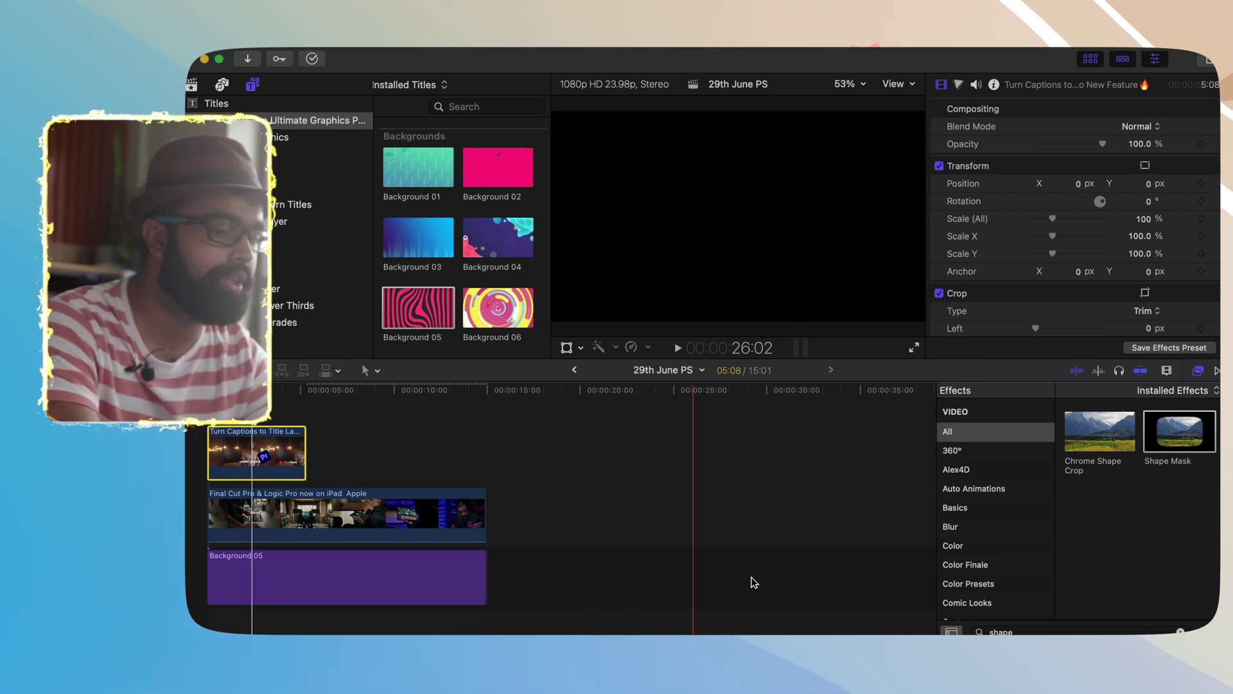
pyautogui.click(834, 632)
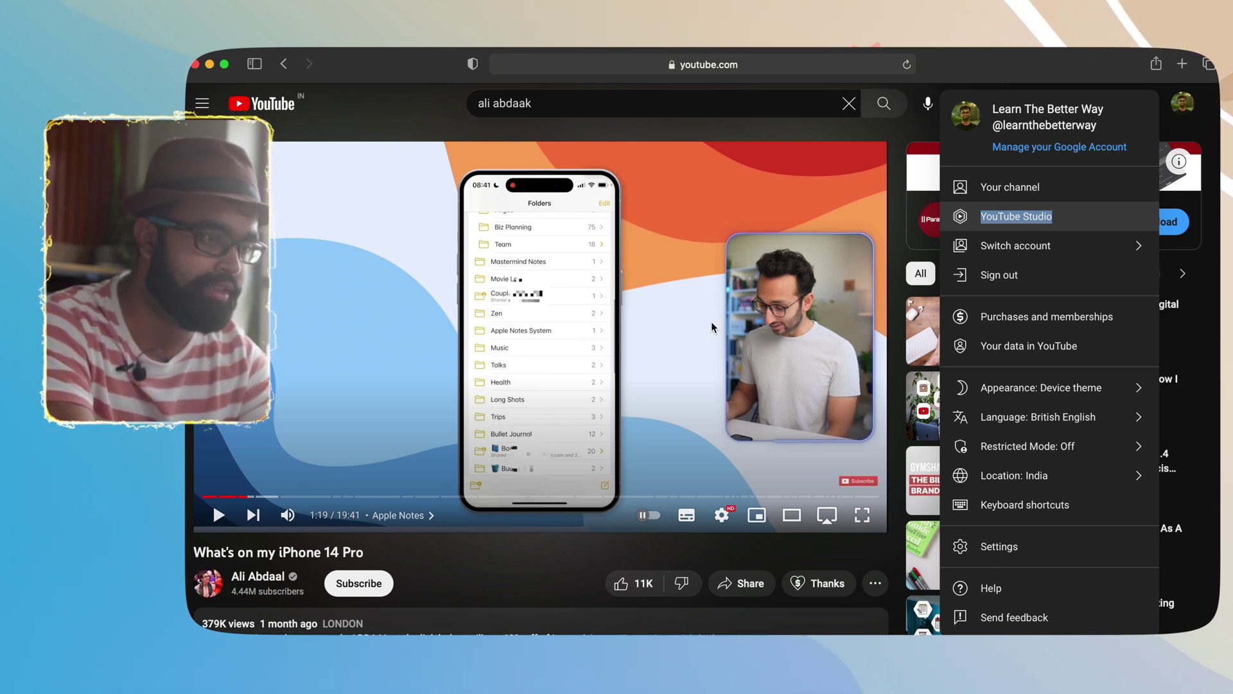
# Dismiss the account menu so the reference video plays on
pyautogui.click(740, 256)
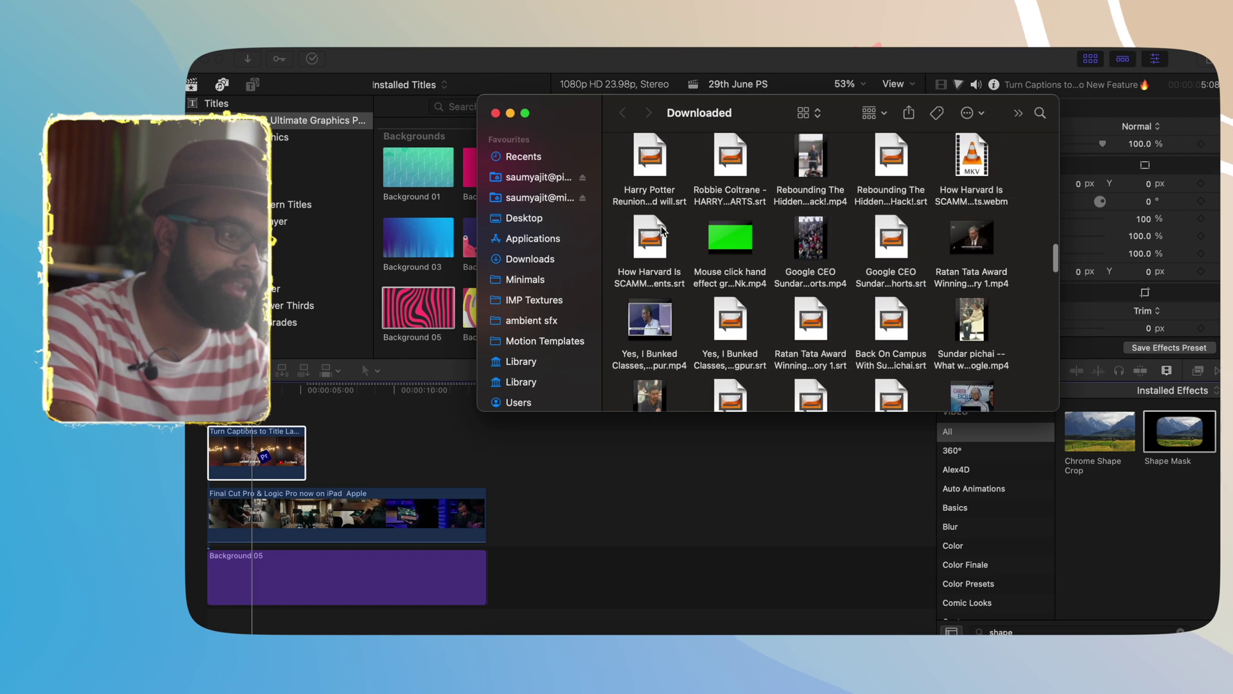
# Drag the yellow glow frame file from the Desktop onto the timeline's top lane and zoom in
pyautogui.scroll(10, 661, 231)
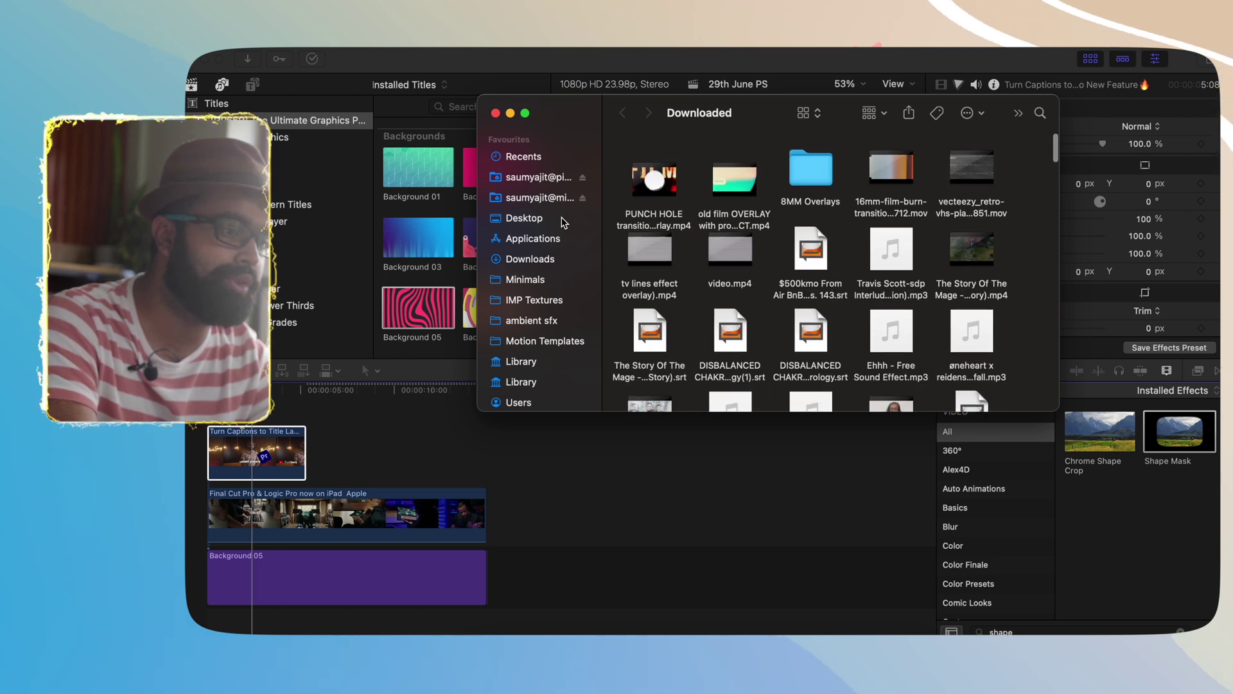
pyautogui.click(525, 217)
pyautogui.scroll(-10, 751, 279)
pyautogui.moveTo(652, 291); pyautogui.dragTo(242, 435)
pyautogui.press('super+equal')
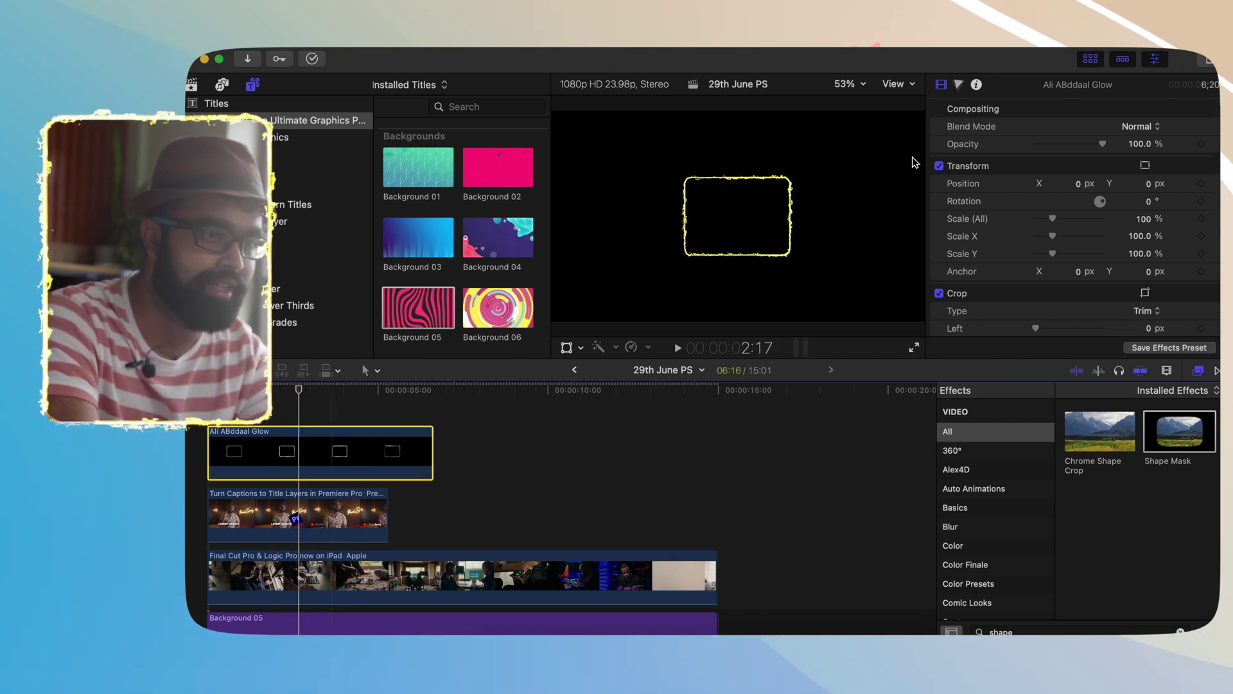
# Rotate the glow frame 90° and set its blend mode to Screen
pyautogui.click(1148, 201)
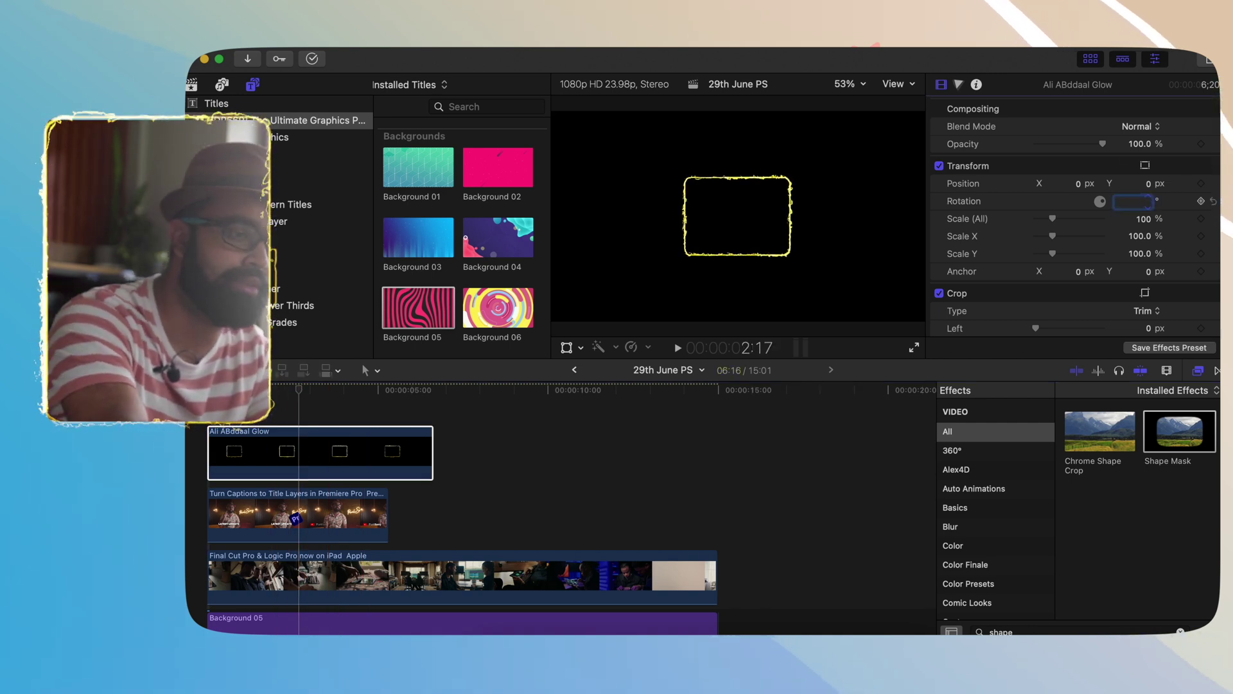
pyautogui.write('90')
pyautogui.press('Return')
pyautogui.click(1138, 127)
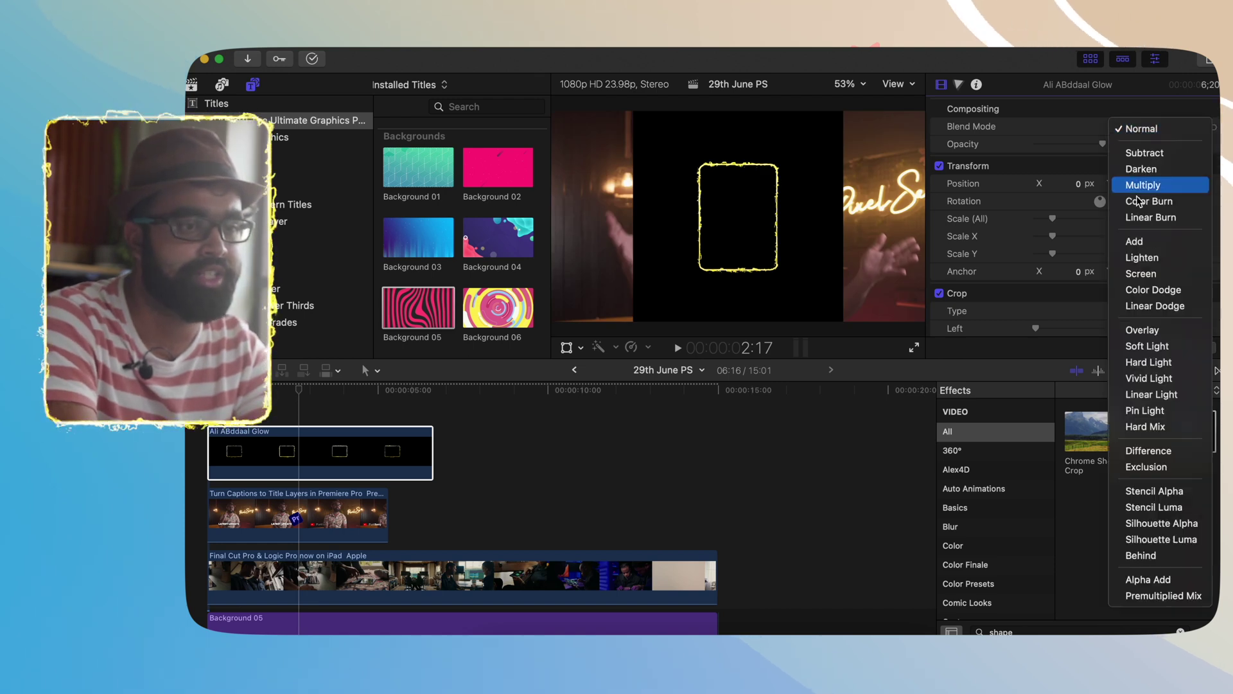
pyautogui.click(1141, 274)
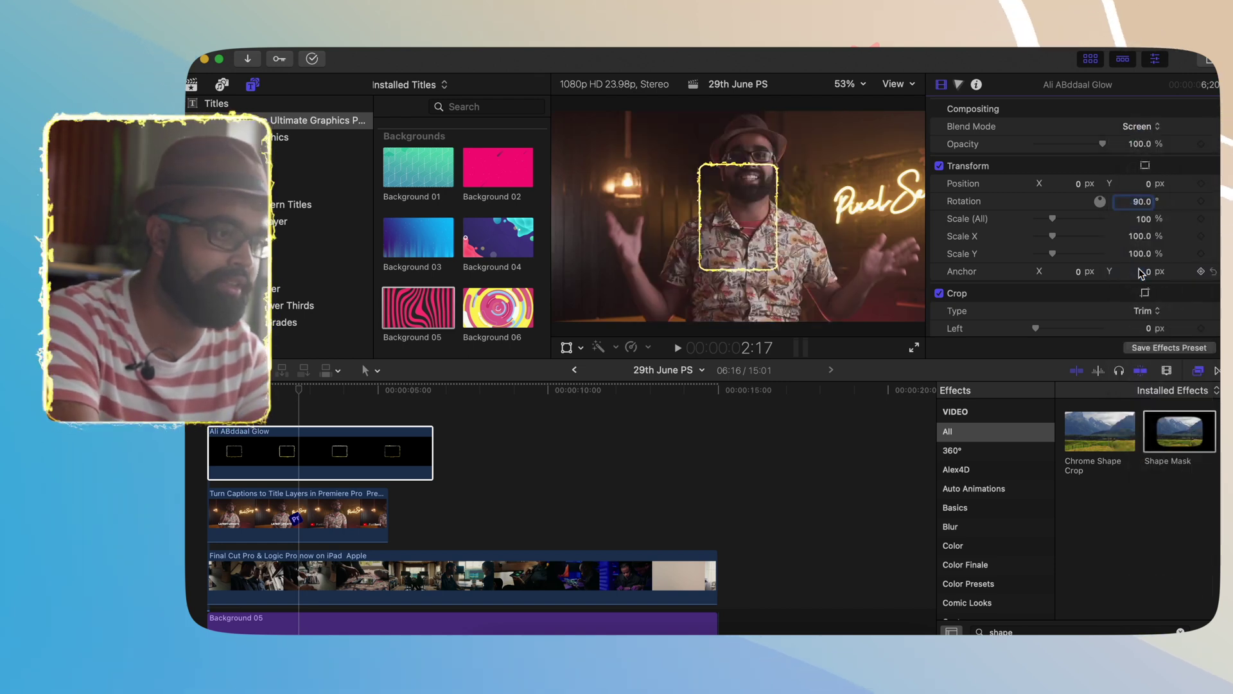
# Scale the glow frame to 119%, move it right, and start its clip near 5 s
pyautogui.rightClick(719, 228)
pyautogui.click(738, 226)
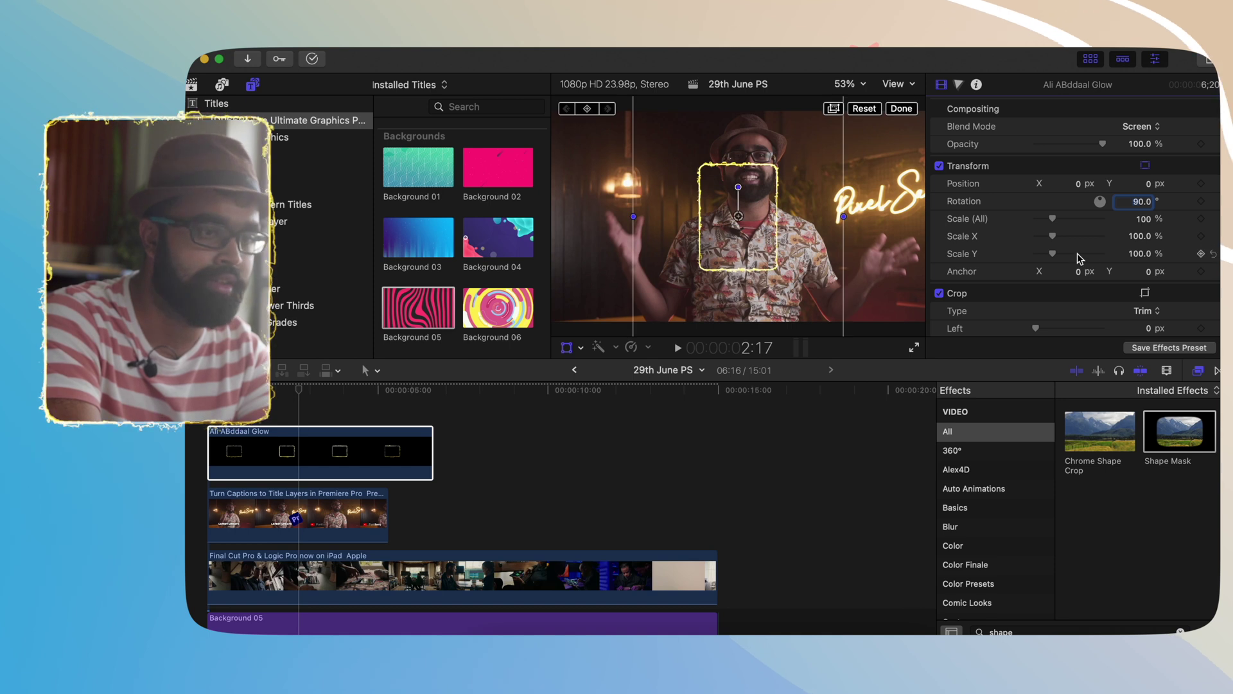
pyautogui.moveTo(1054, 220); pyautogui.dragTo(1060, 222)
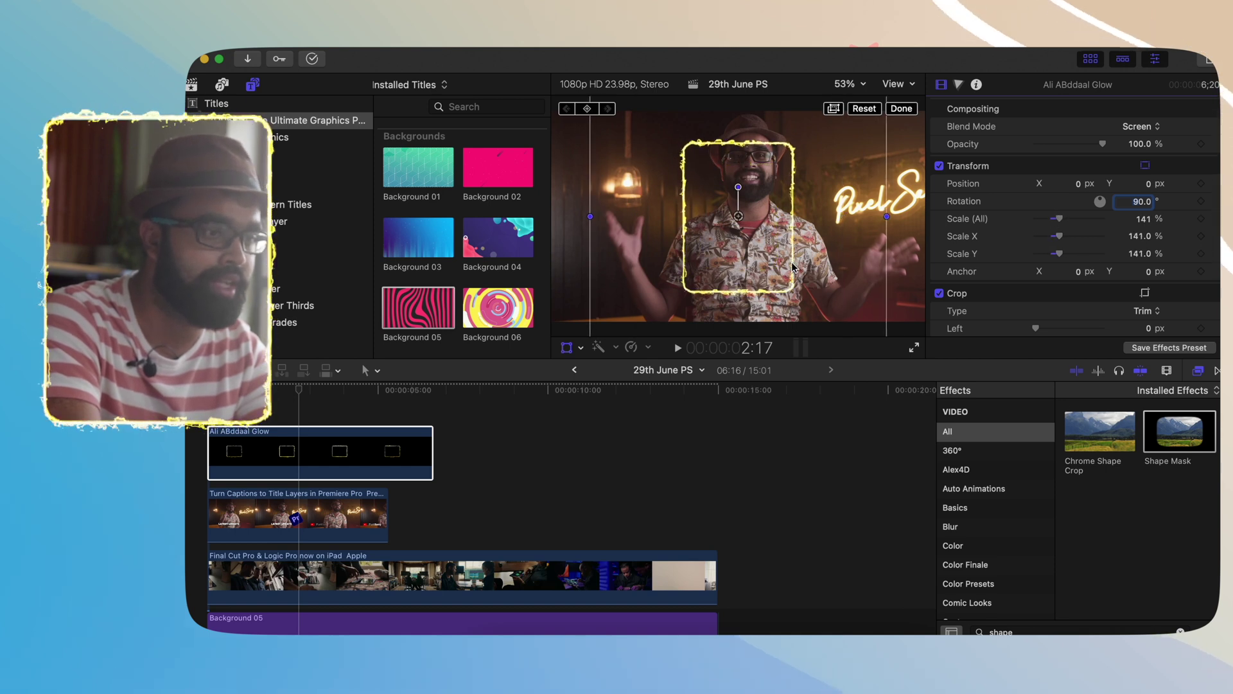
pyautogui.moveTo(792, 266); pyautogui.dragTo(868, 264)
pyautogui.moveTo(347, 445); pyautogui.dragTo(490, 514)
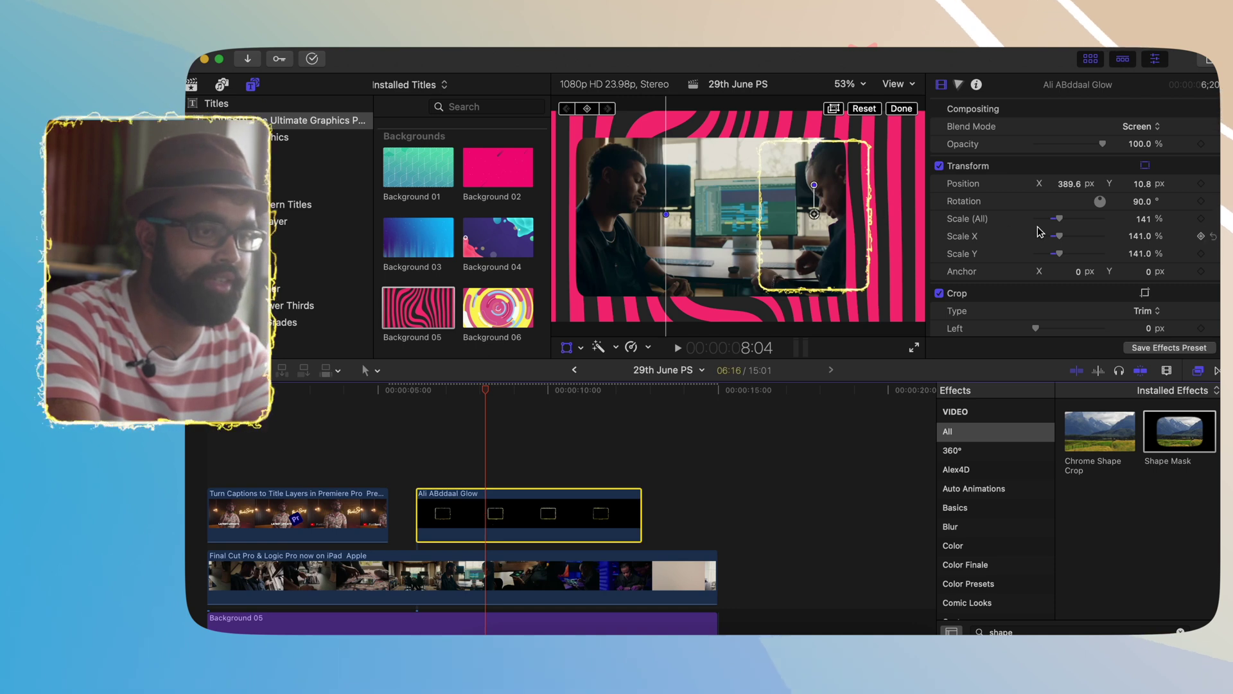
pyautogui.moveTo(1059, 223); pyautogui.dragTo(1055, 220)
pyautogui.moveTo(799, 255); pyautogui.dragTo(838, 253)
# Stack the captions clip above the glow title and close the transform controls
pyautogui.click(278, 514)
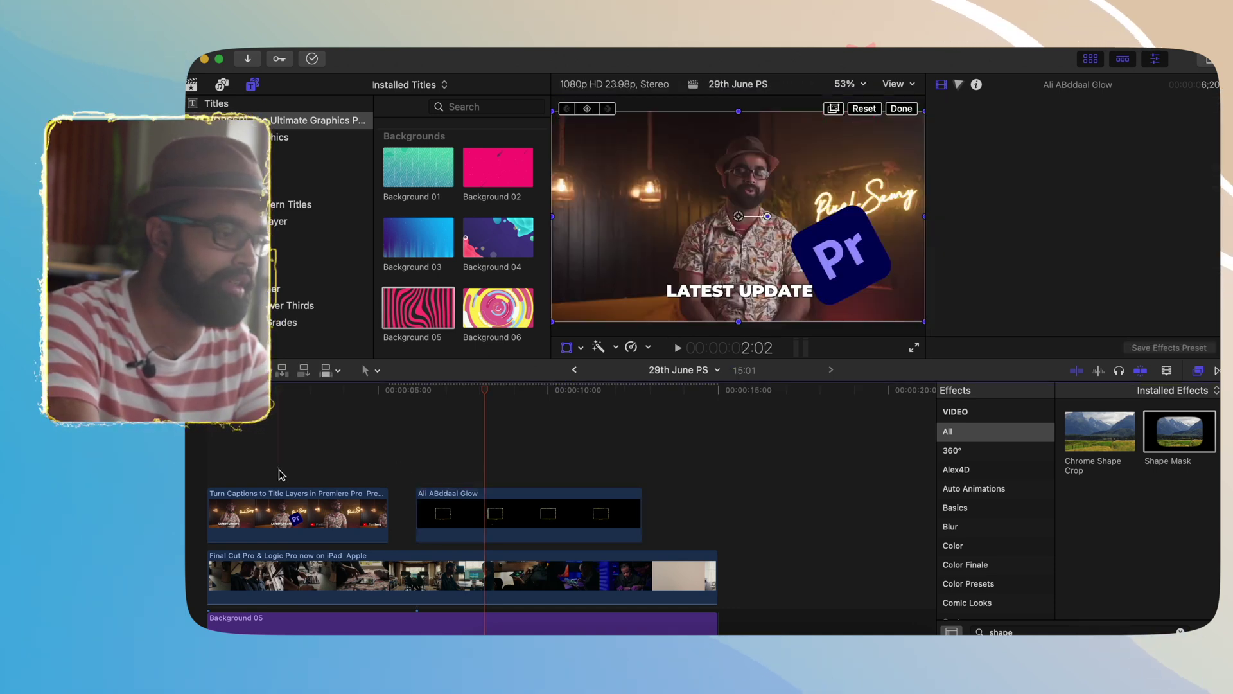
pyautogui.moveTo(460, 442); pyautogui.dragTo(473, 455)
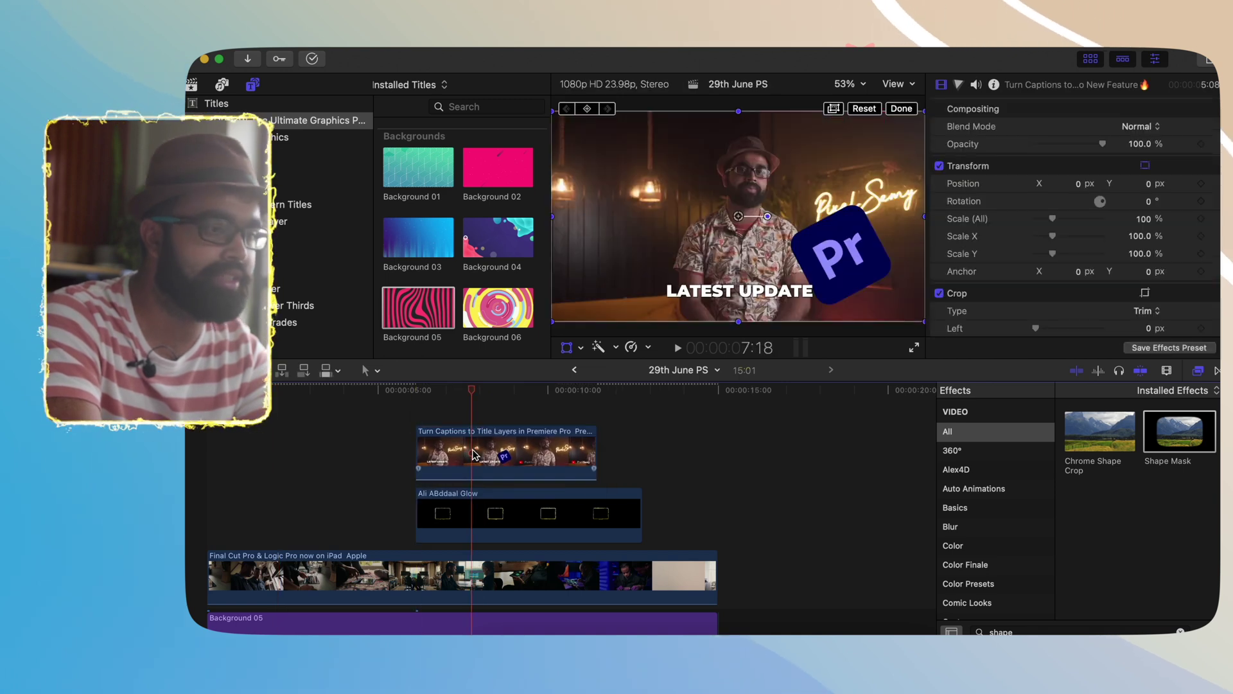
pyautogui.click(903, 109)
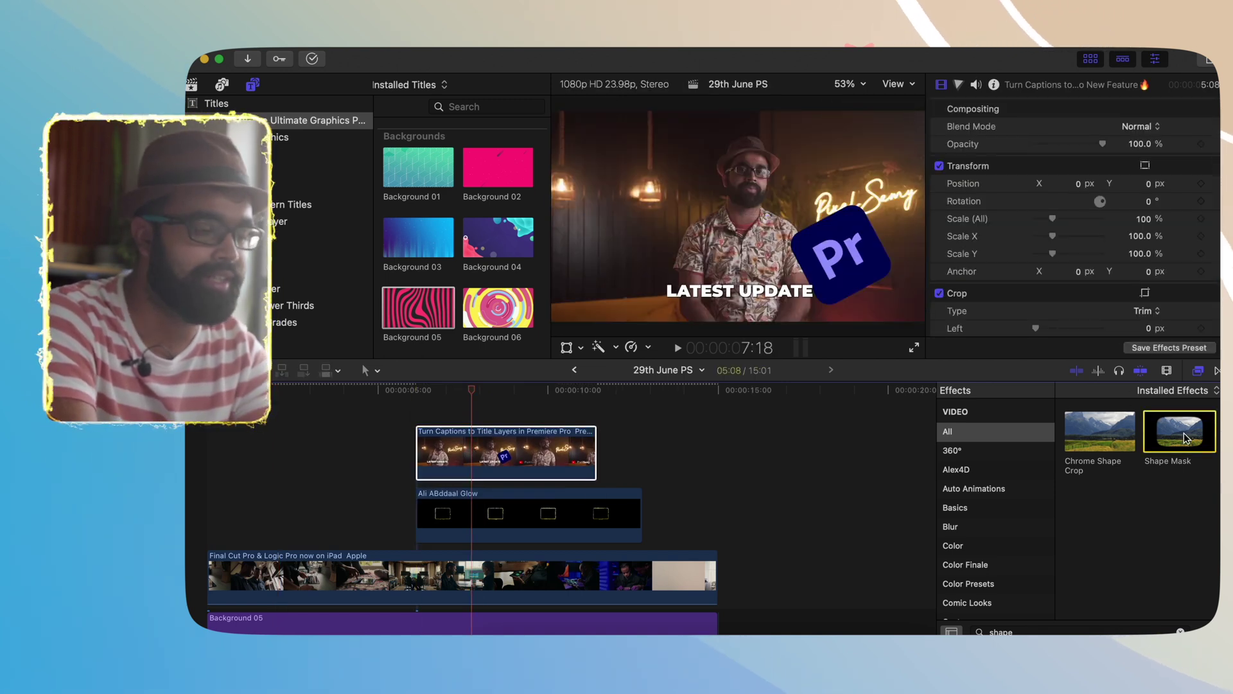
# Apply a Shape Mask with radius 375 to the captions clip and view at 100%
pyautogui.moveTo(1185, 438); pyautogui.dragTo(548, 452)
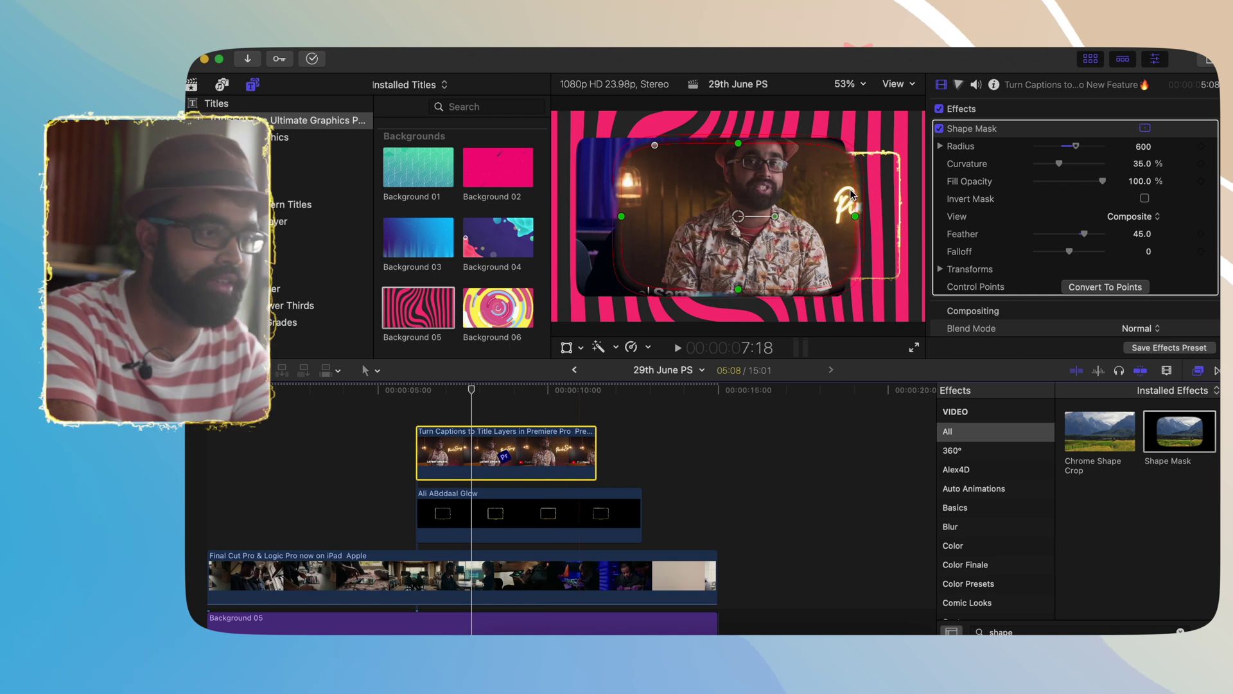
pyautogui.moveTo(855, 215); pyautogui.dragTo(787, 216)
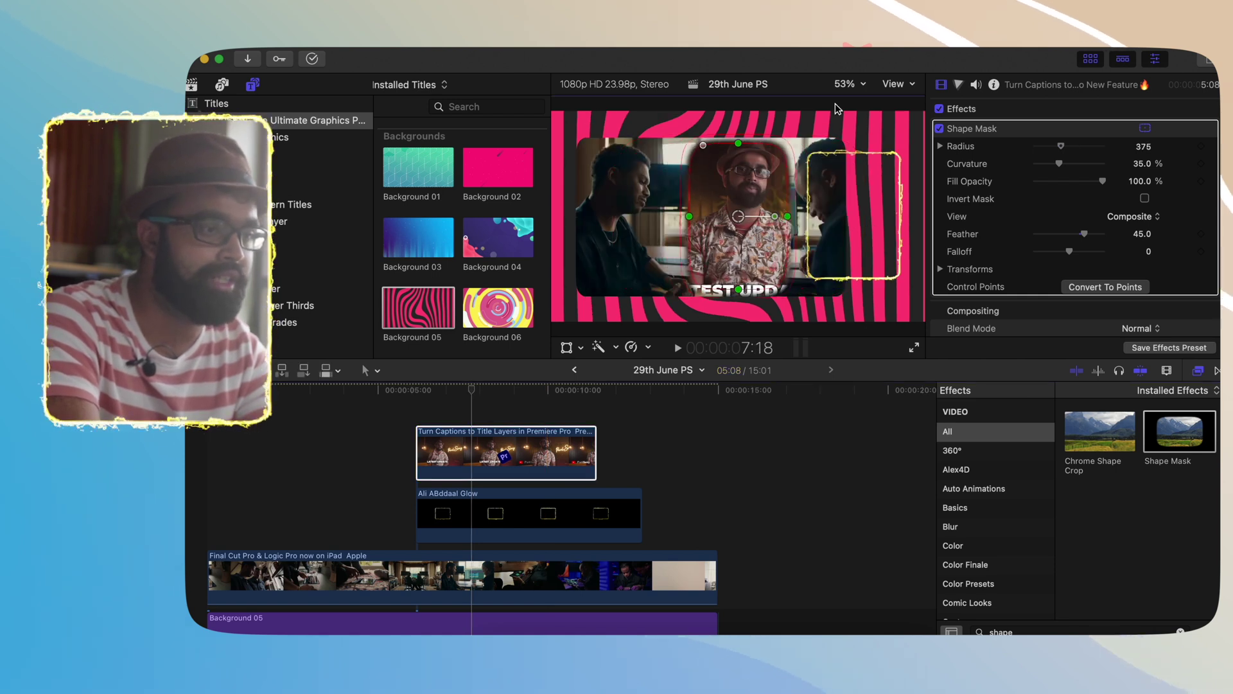
pyautogui.click(844, 83)
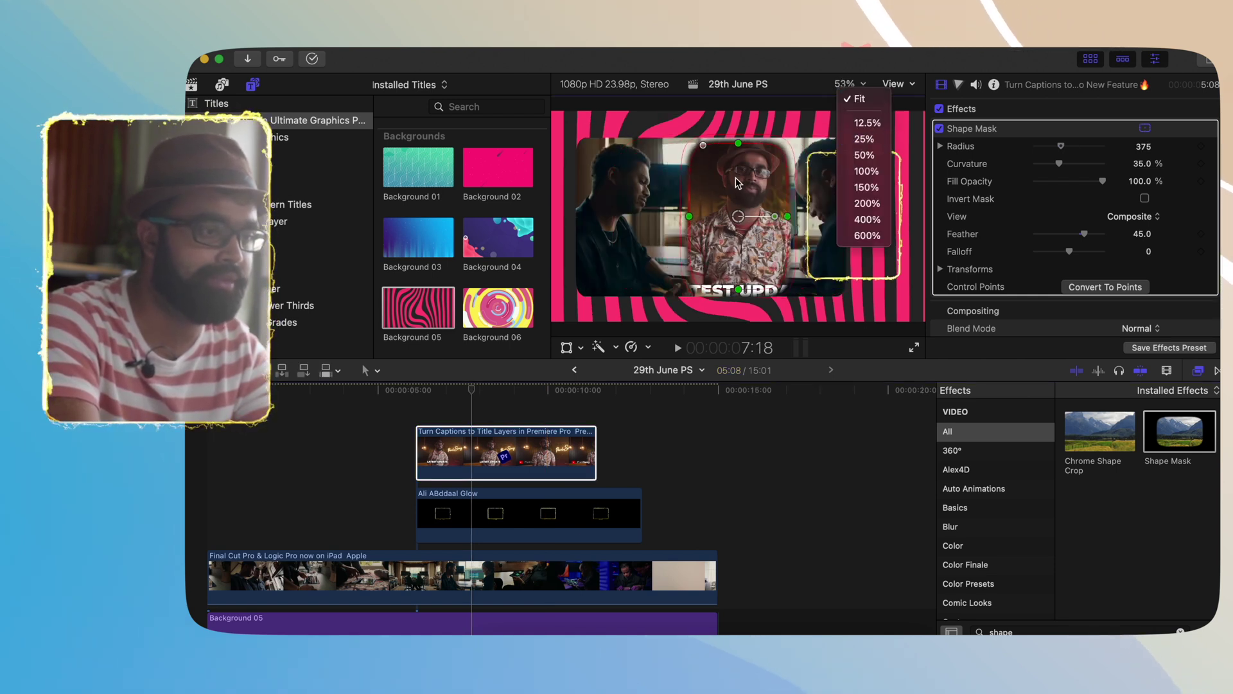
pyautogui.rightClick(737, 183)
pyautogui.click(844, 83)
pyautogui.click(866, 171)
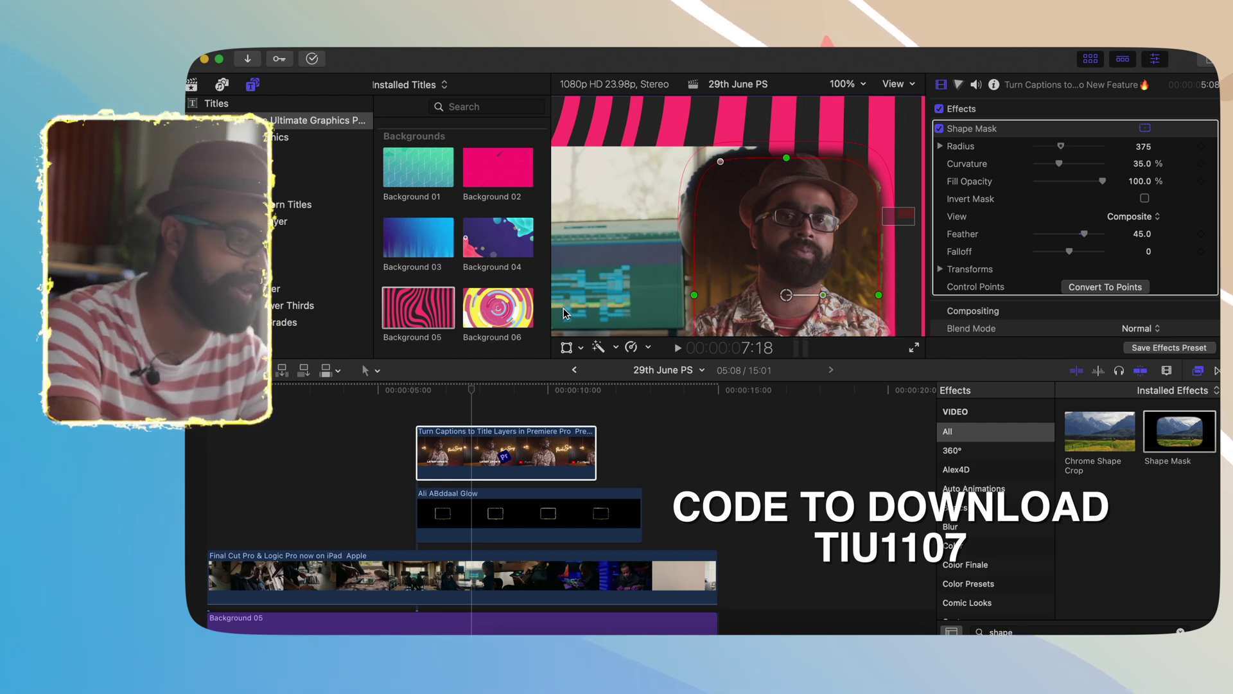
# Set the captions mask feather to 0, move it down over the speaker, and play back
pyautogui.click(565, 452)
pyautogui.doubleClick(1143, 233)
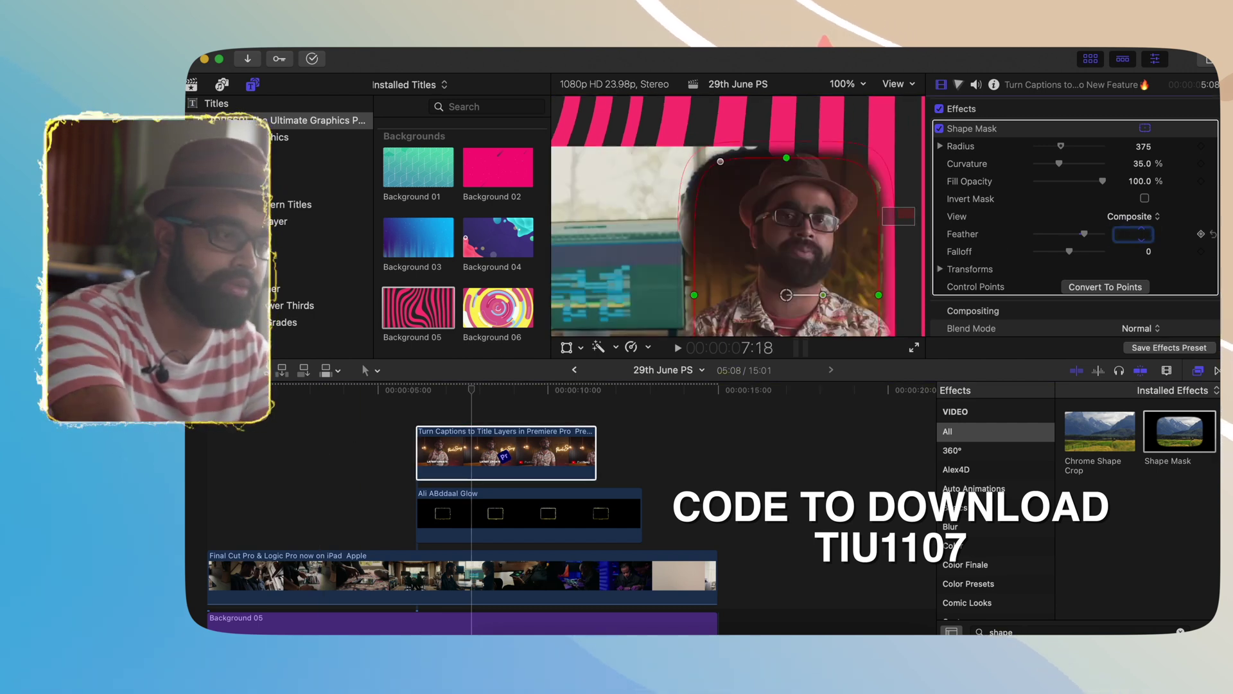
pyautogui.write('0')
pyautogui.press('Return')
pyautogui.moveTo(788, 194); pyautogui.dragTo(788, 233)
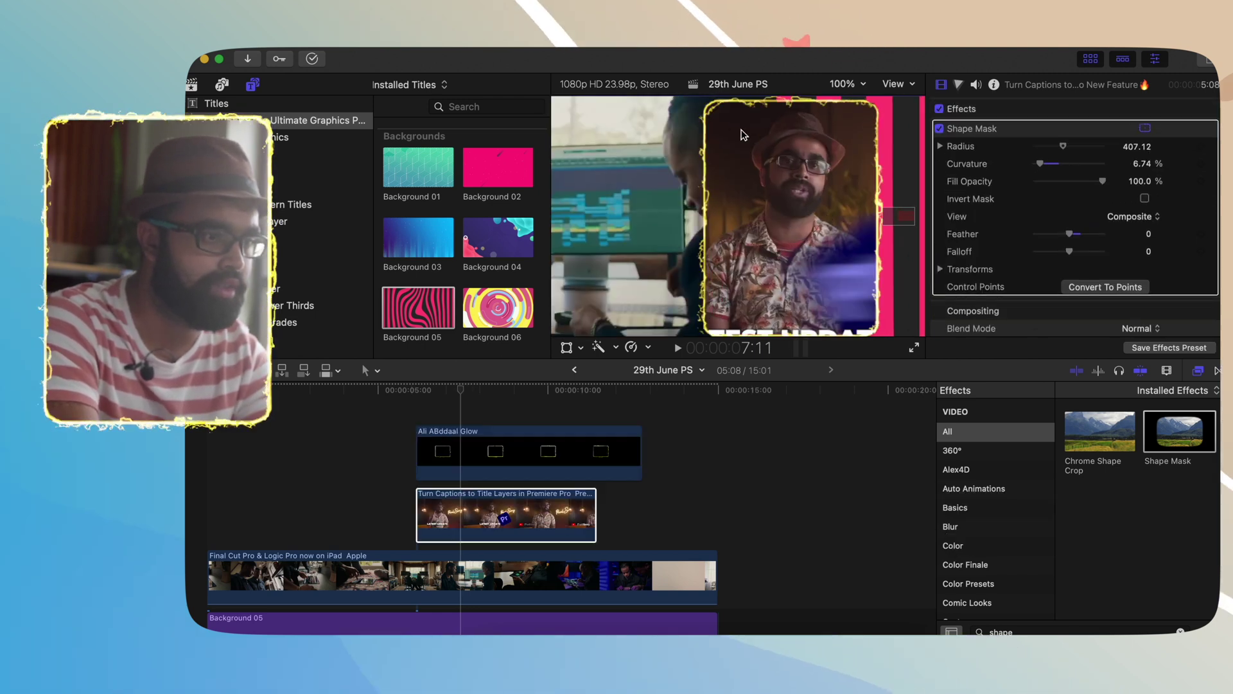
pyautogui.press('space')
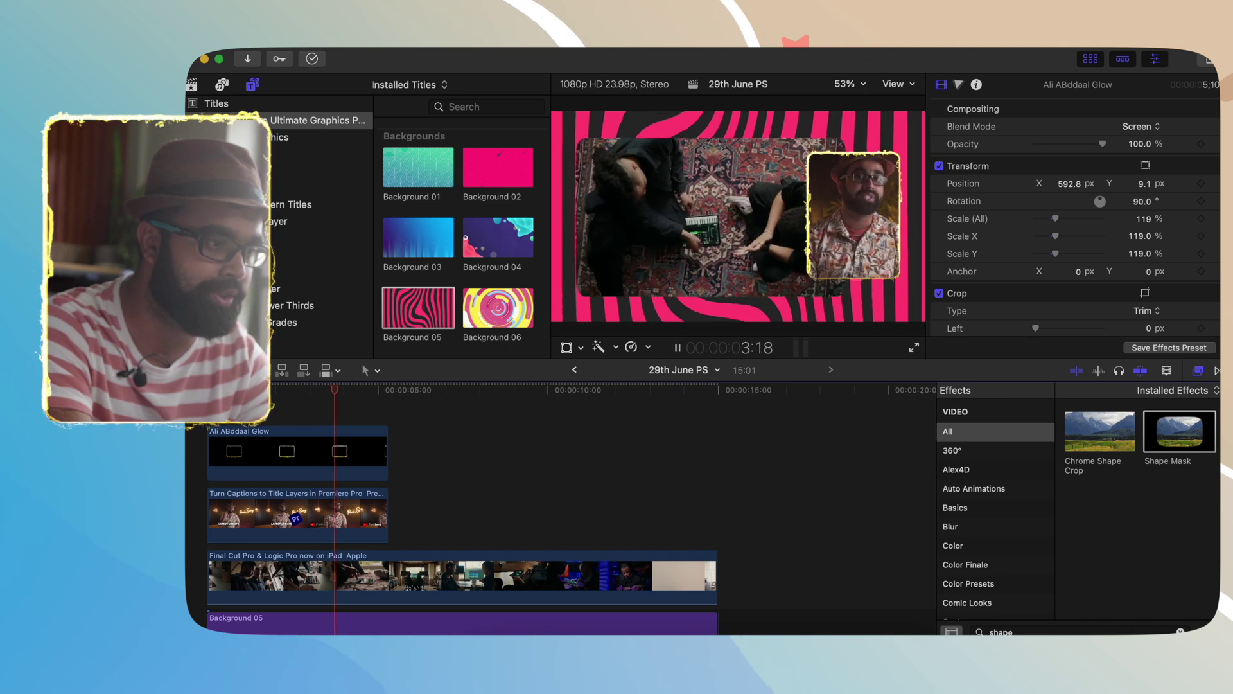
# Add Hue/Saturation Curves to the Ali ABddaal Glow title, testing then undoing a Hue vs Hue shift
pyautogui.click(284, 443)
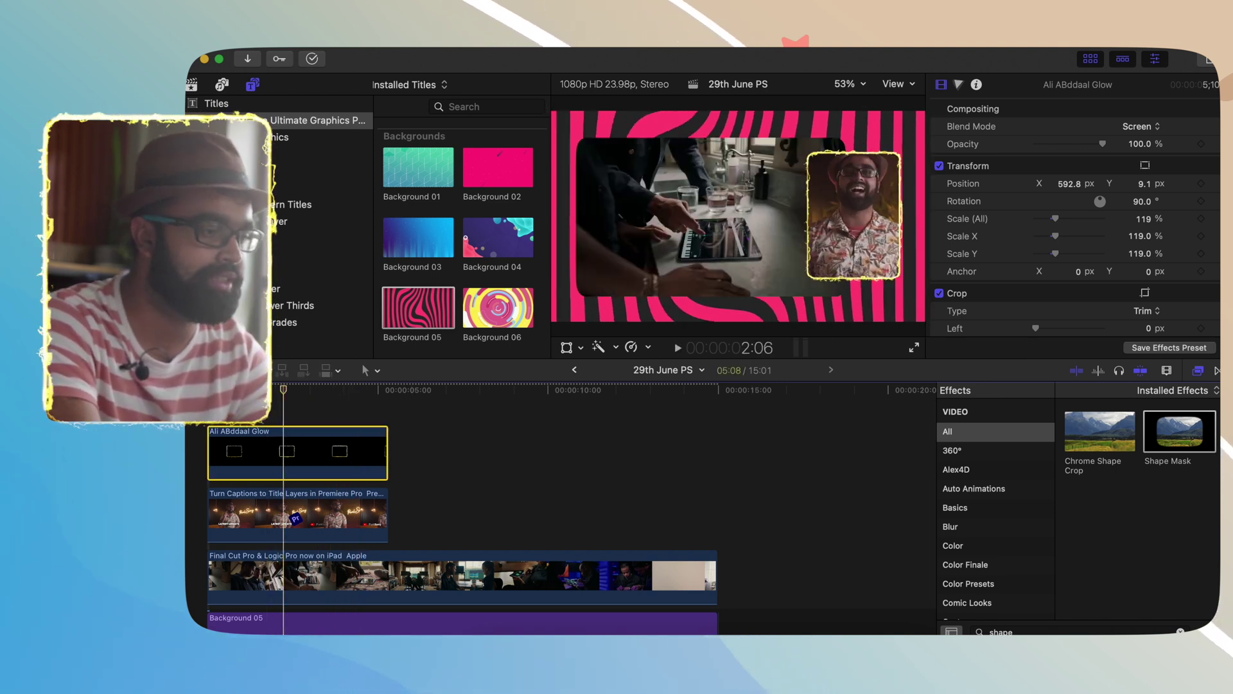
pyautogui.click(958, 84)
pyautogui.click(975, 108)
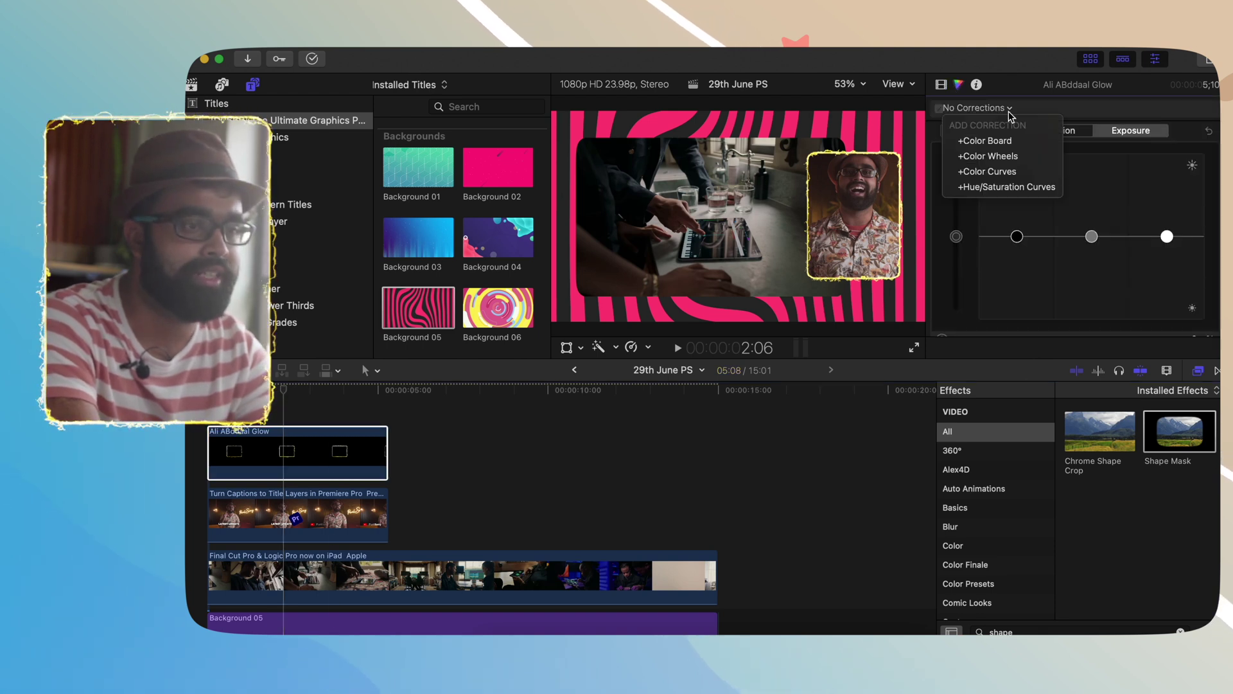
pyautogui.click(1004, 187)
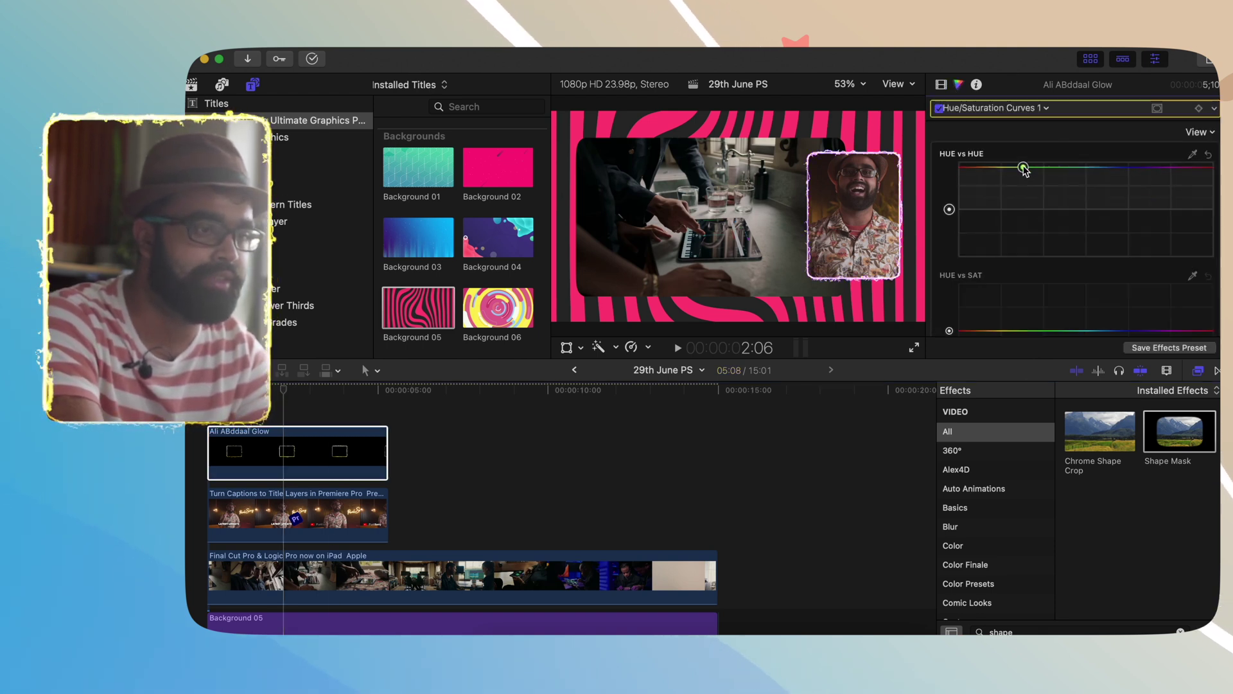
pyautogui.moveTo(1023, 167); pyautogui.dragTo(1020, 262)
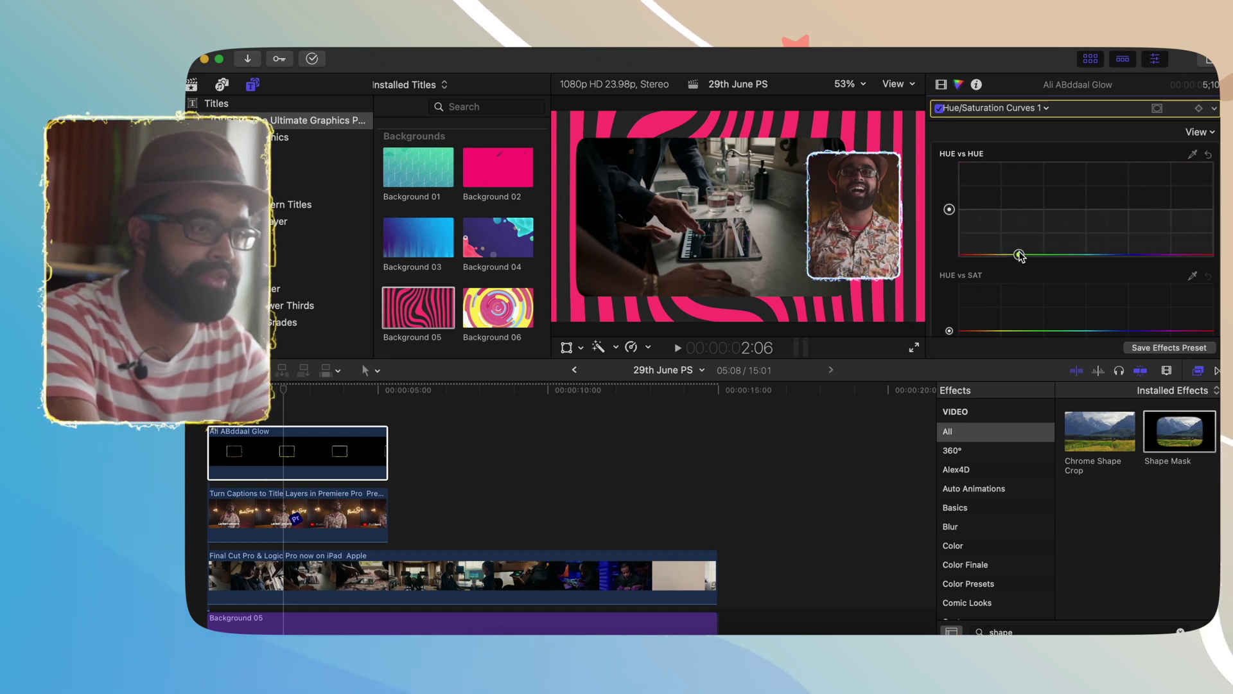
pyautogui.press('super+z')
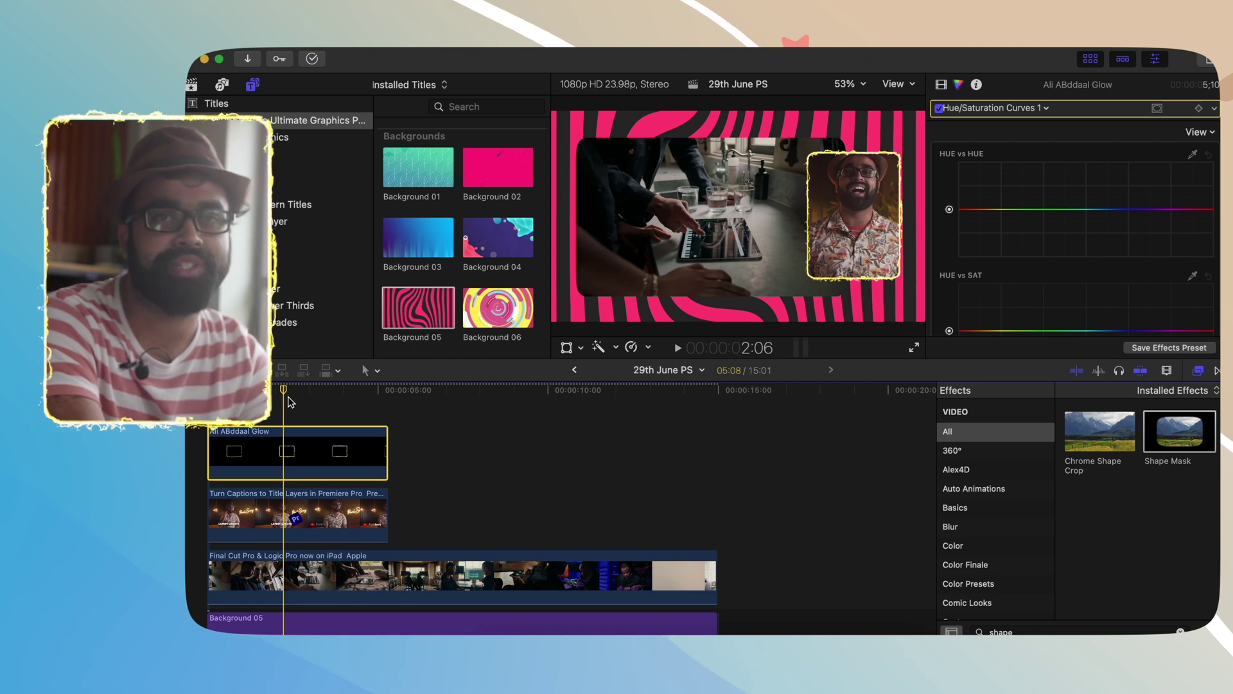
pyautogui.click(288, 401)
pyautogui.press('space')
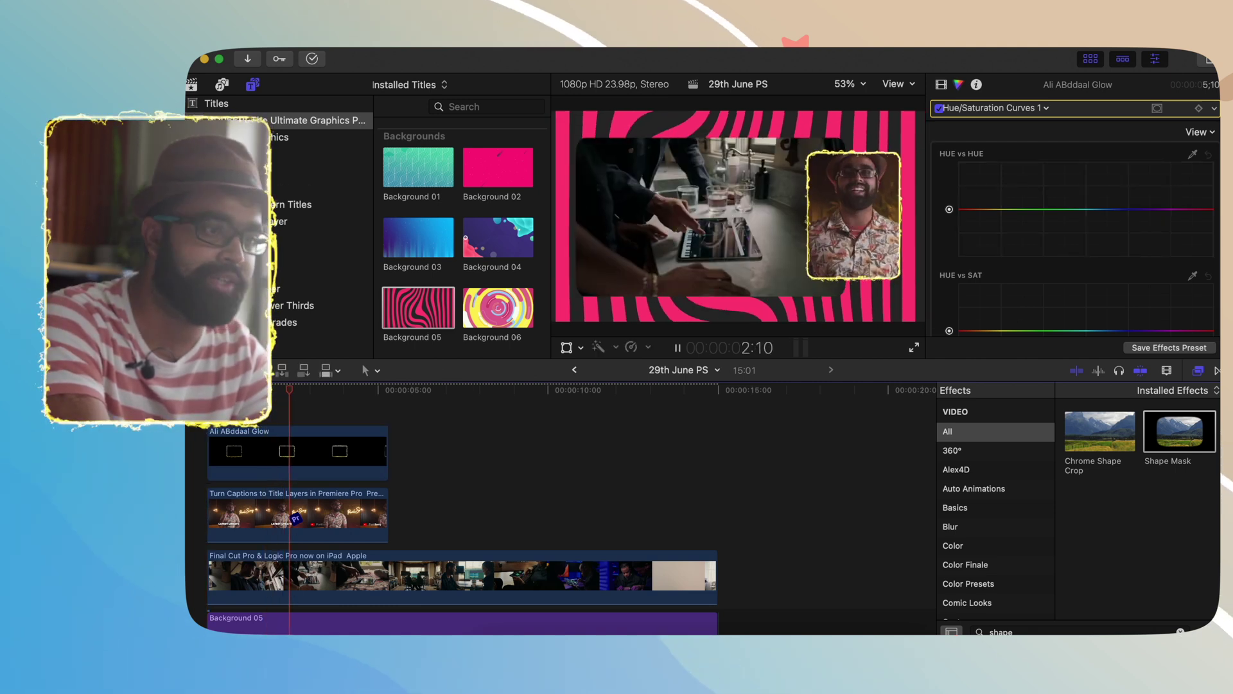
pyautogui.press('space')
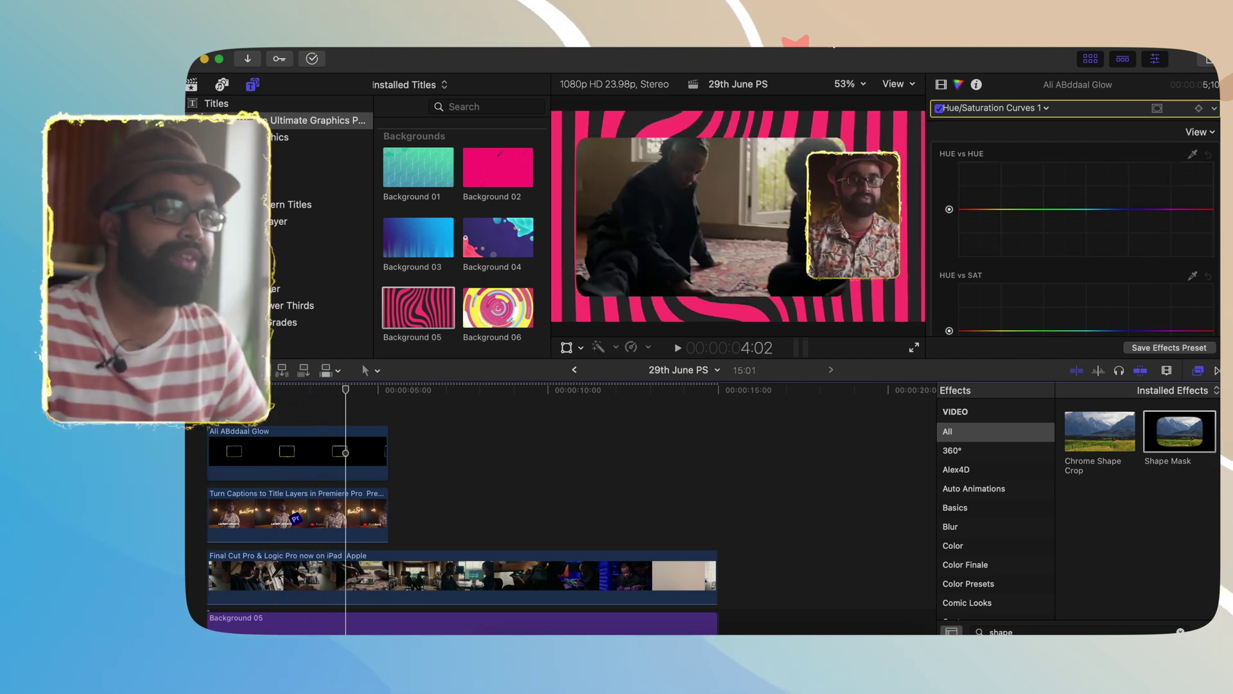